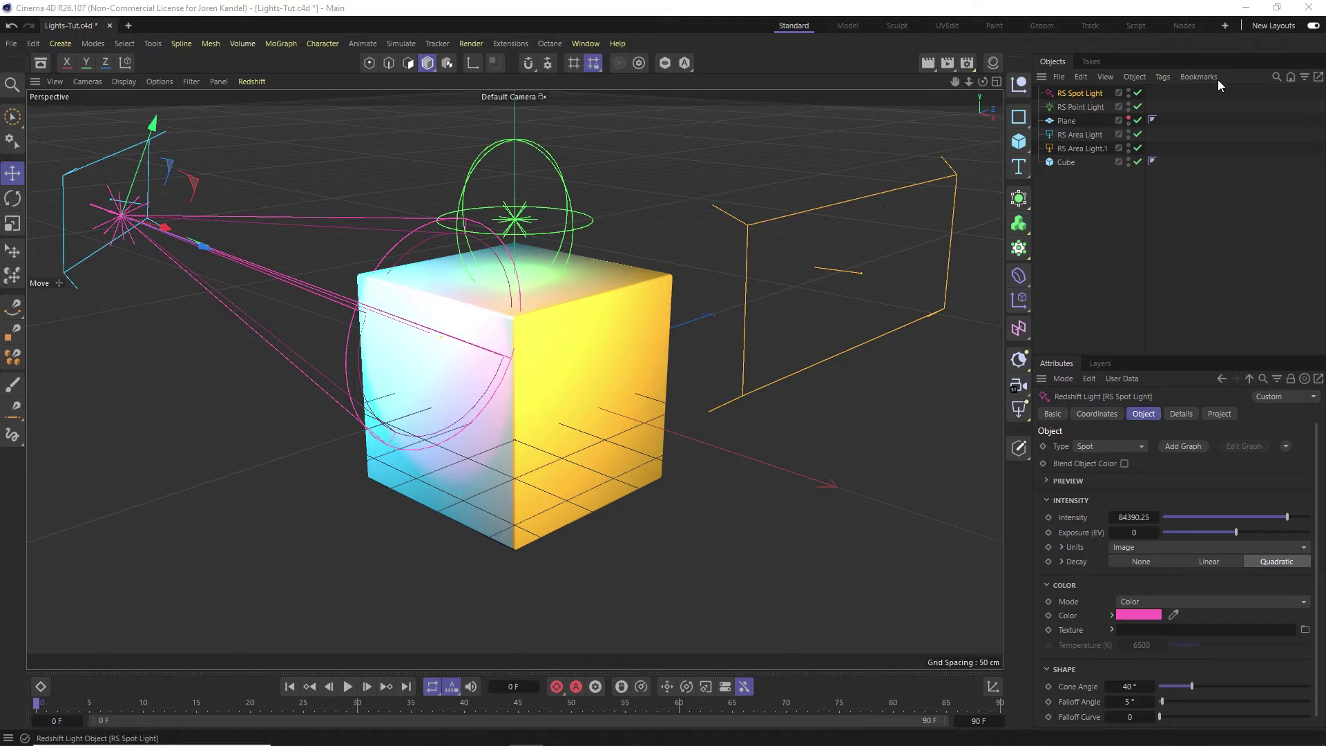
- Inspect the point, area and spot lights' colours and intensities, then enlarge the Attributes panel
click(1082, 111)
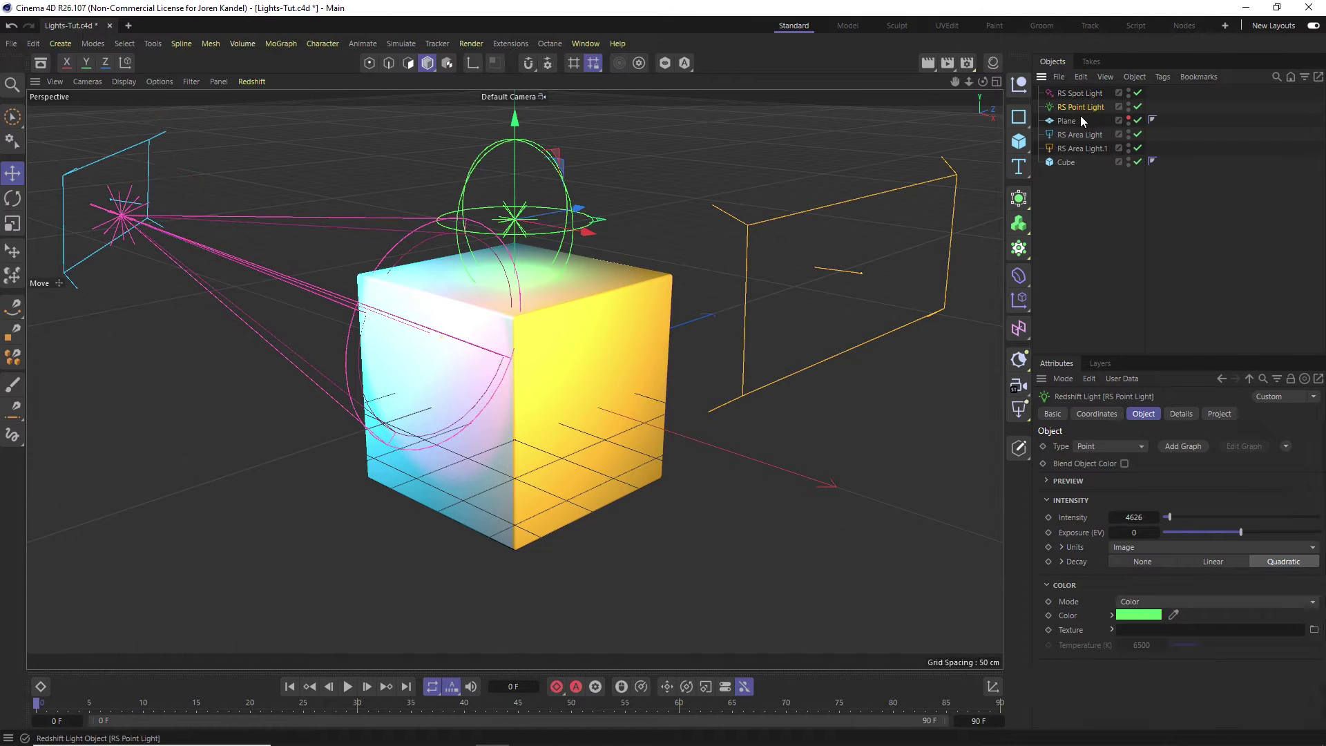
click(1083, 134)
click(1085, 148)
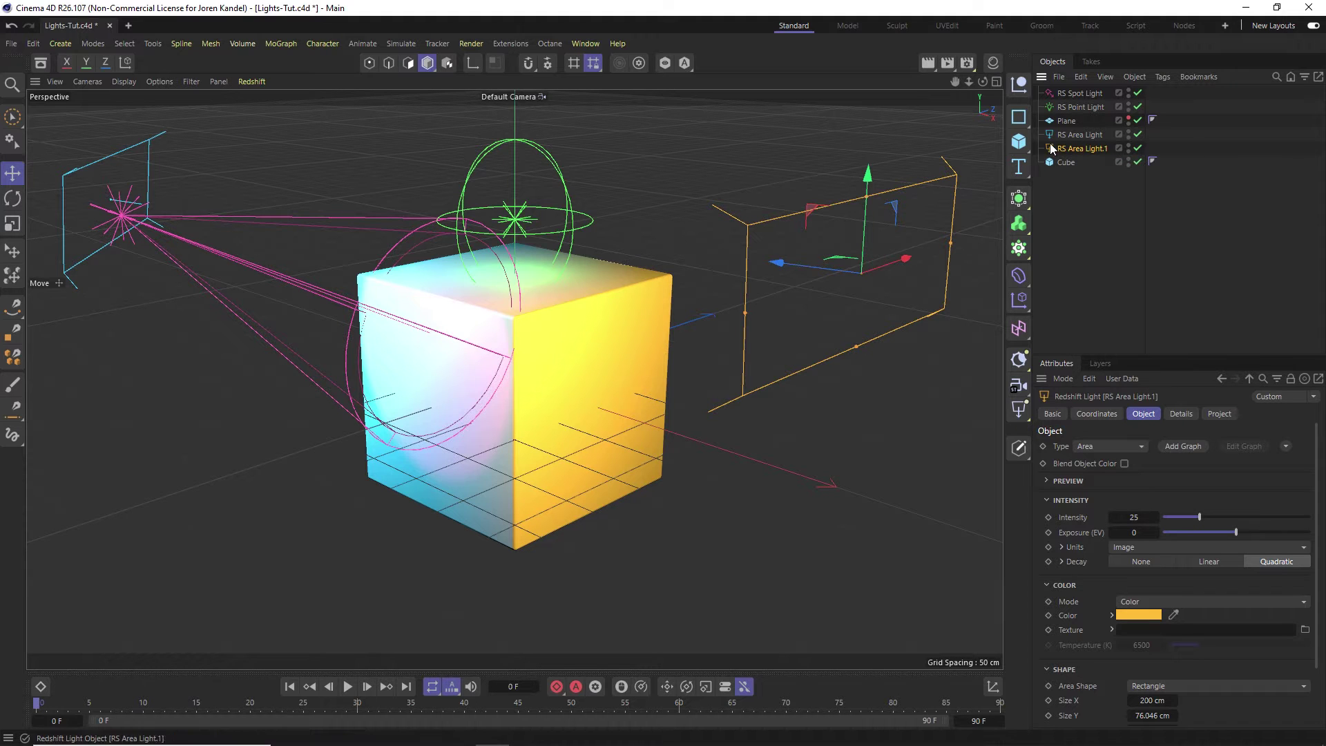
click(1093, 95)
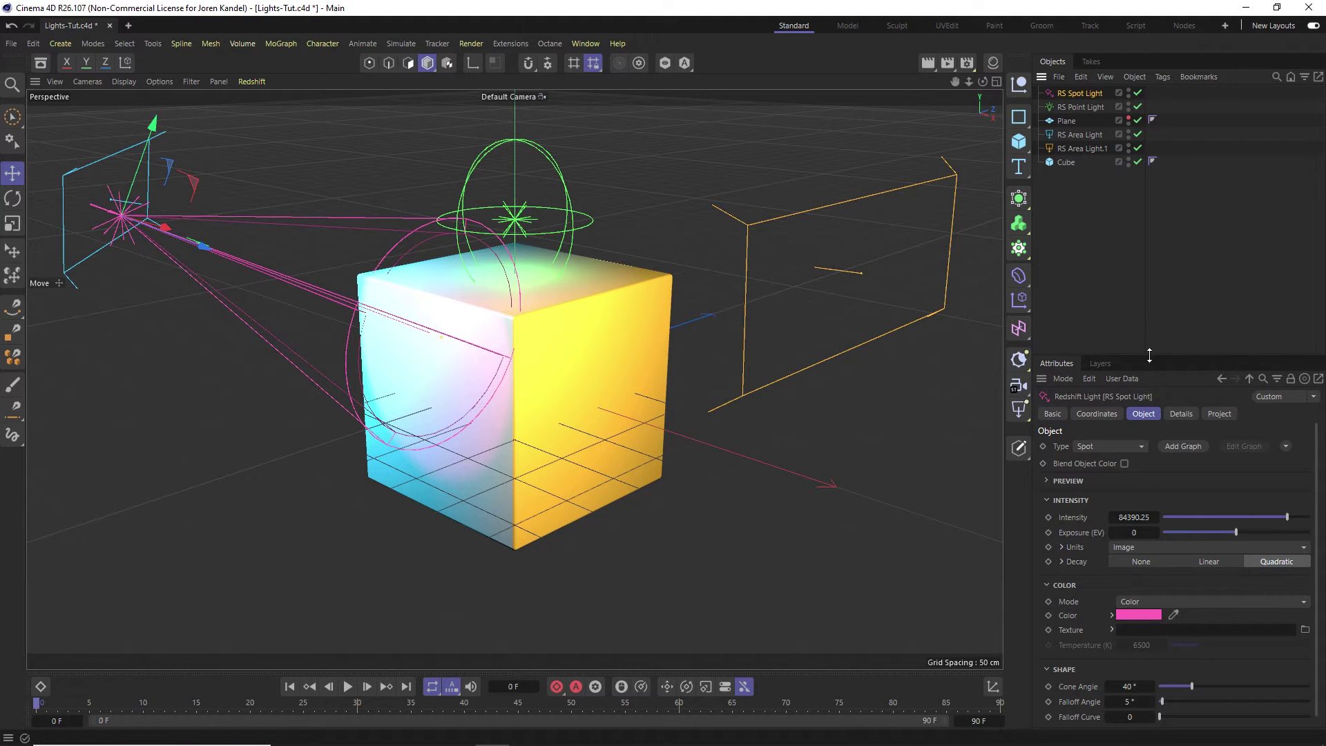
drag(1149, 355, 1149, 238)
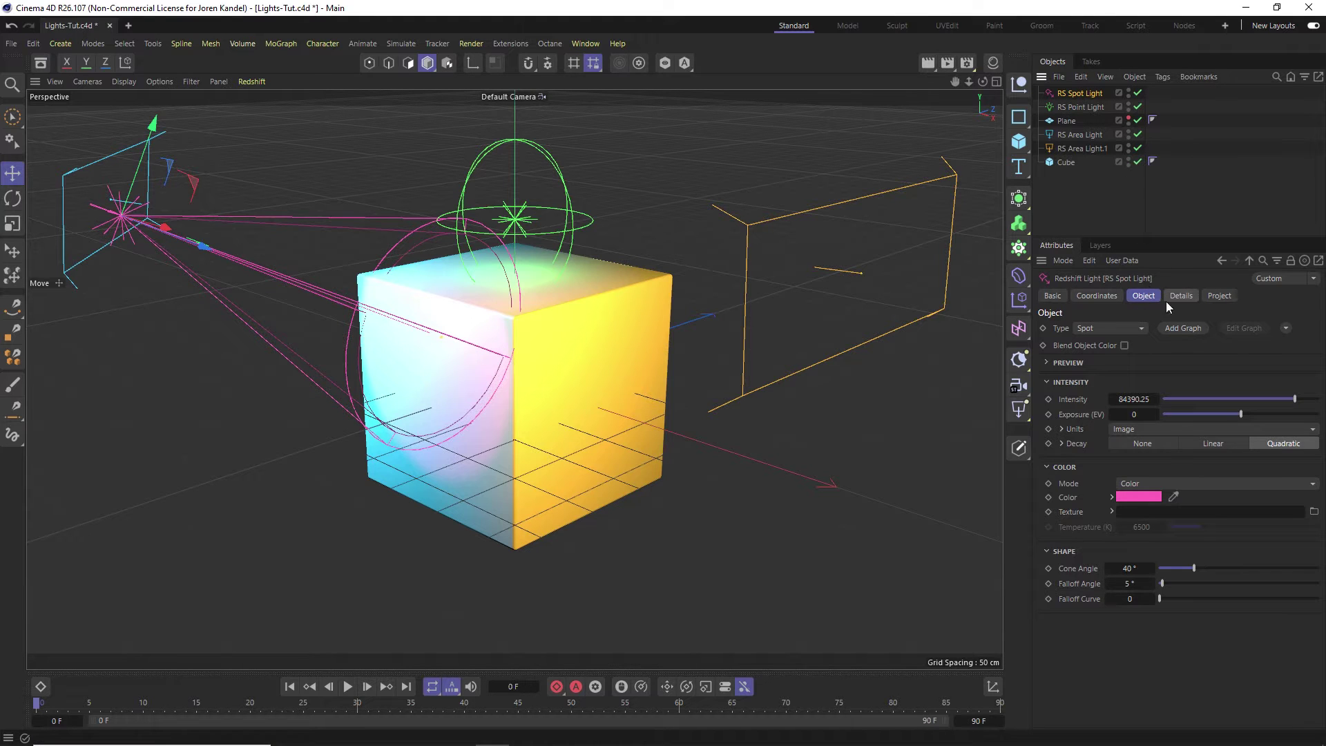
- Put the spot light in new light group 1 and the point light in group 2
click(1182, 296)
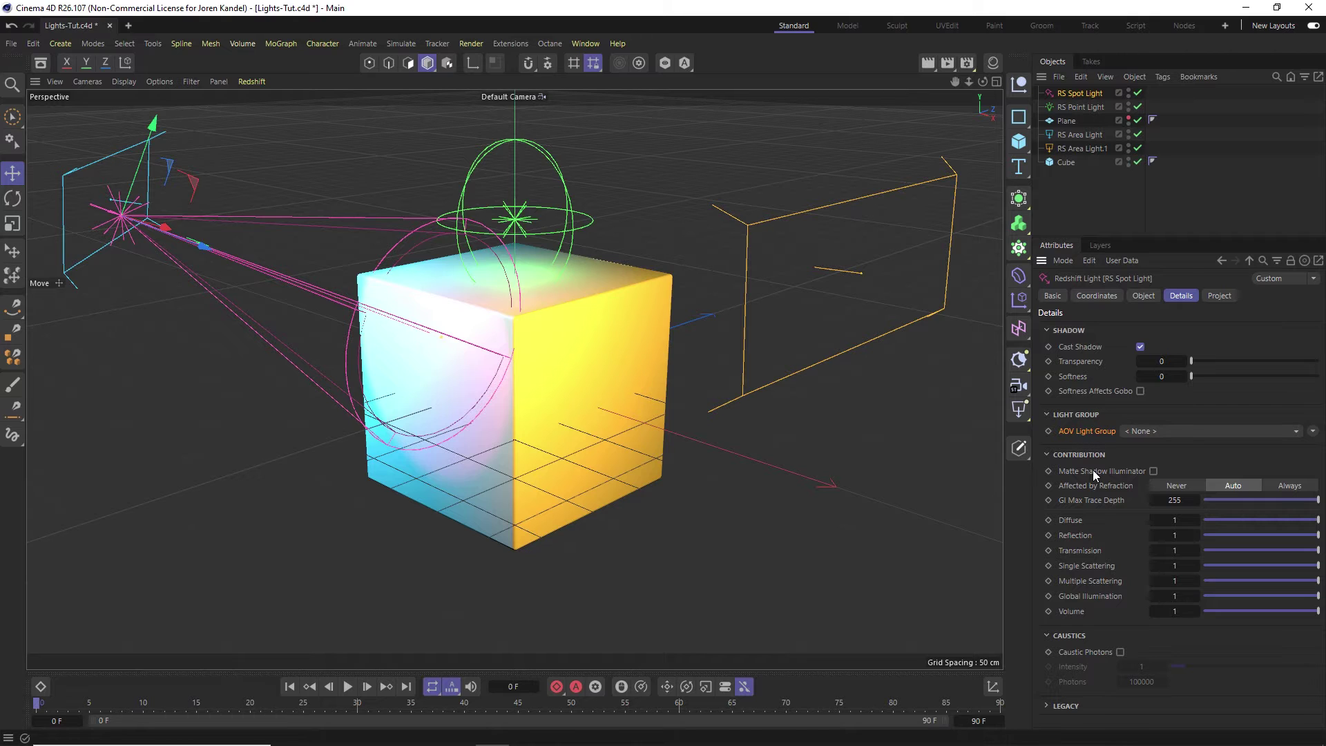
click(1145, 431)
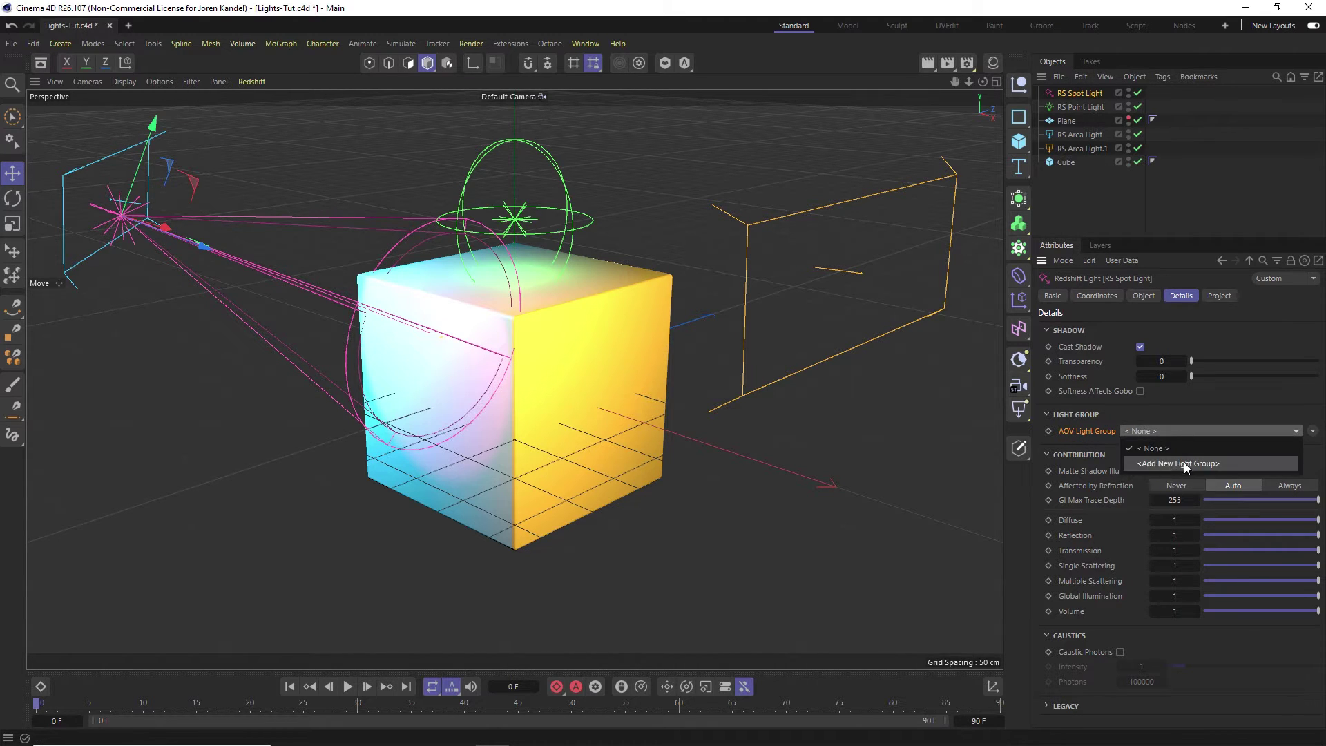
click(1178, 463)
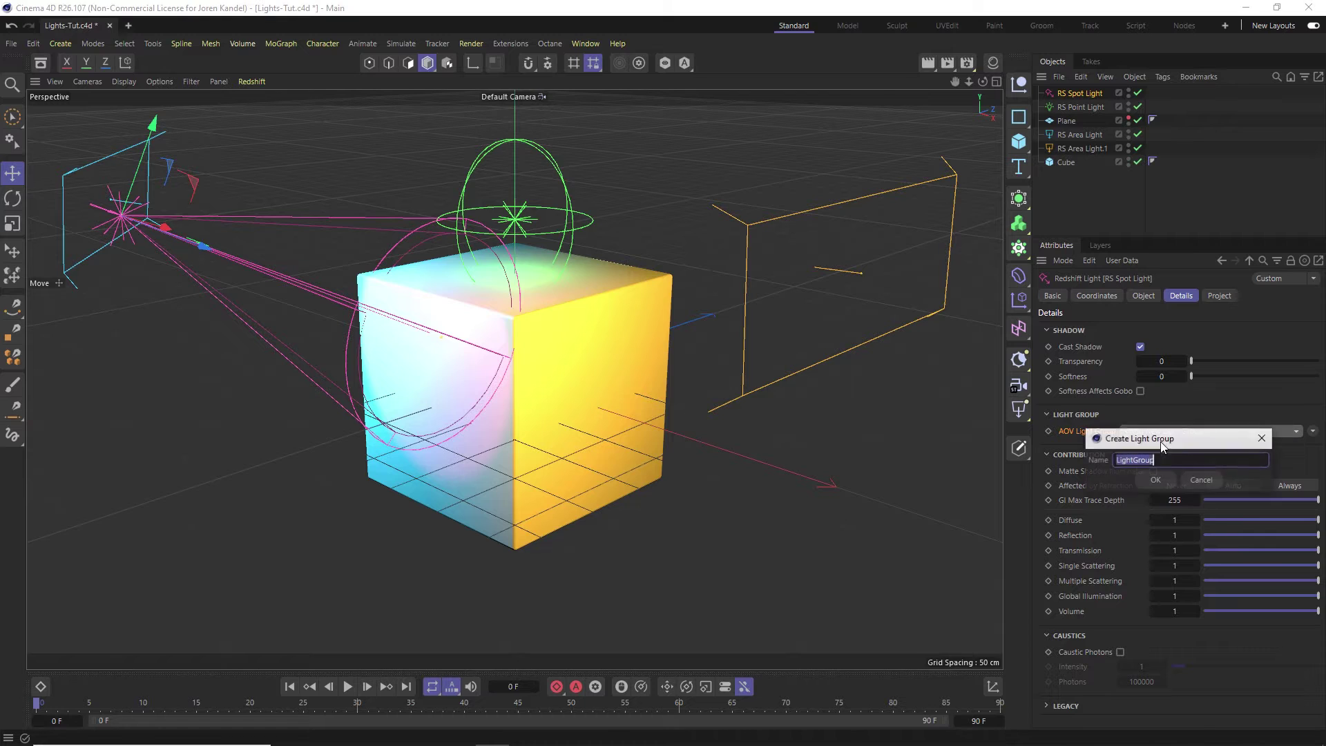
text(1)
click(1158, 480)
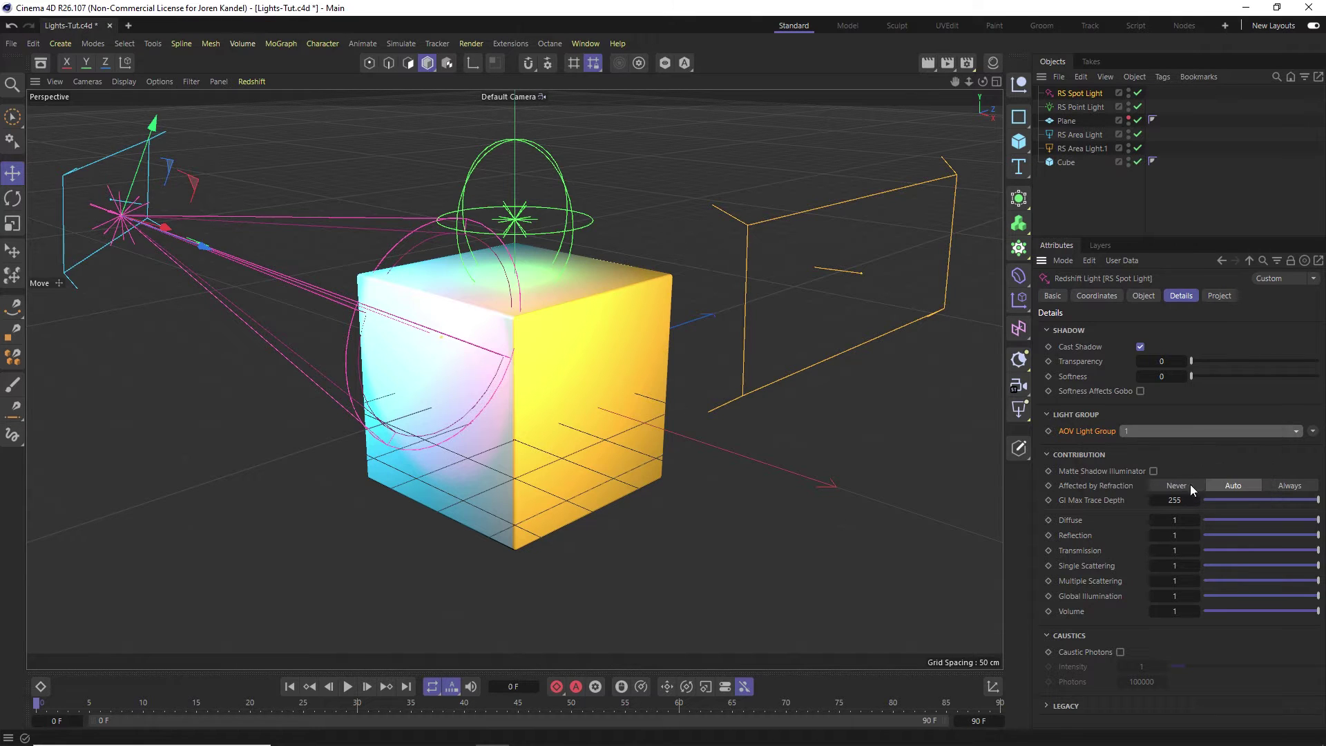
click(1087, 107)
click(1150, 432)
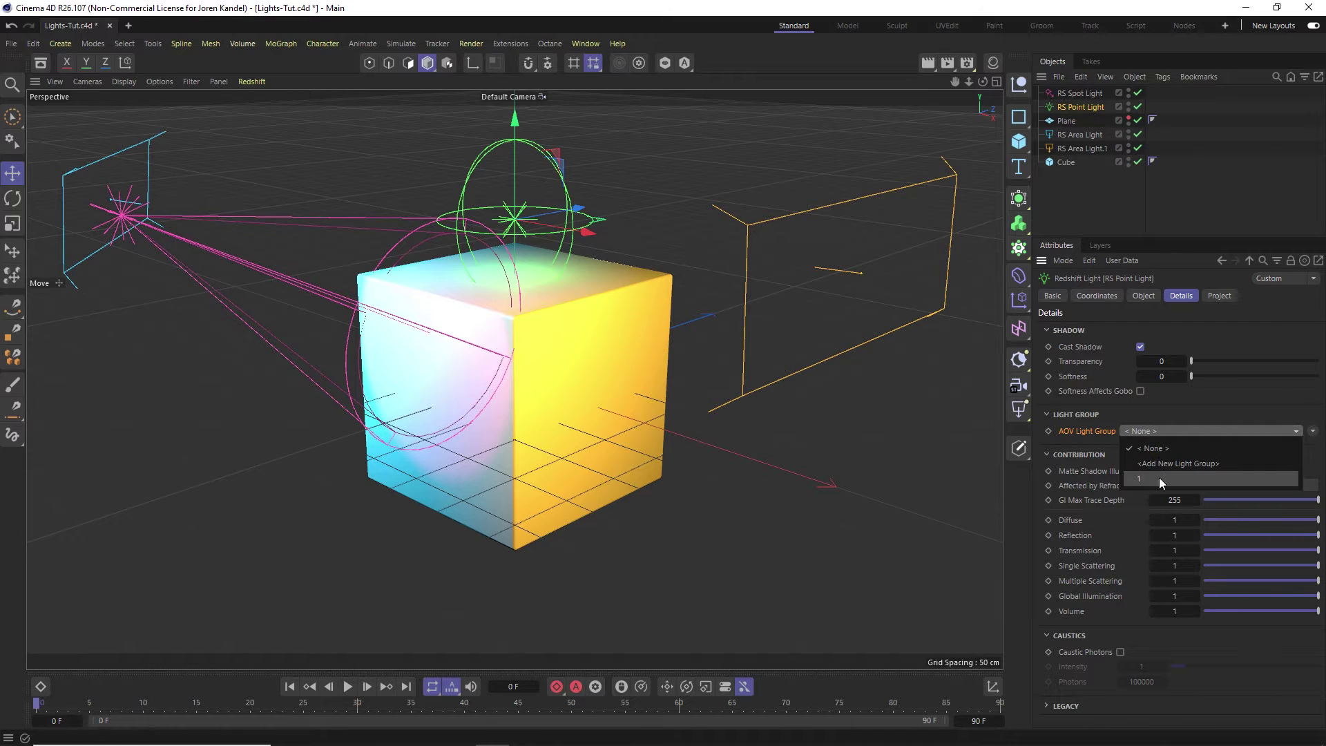
click(1190, 461)
key(Return)
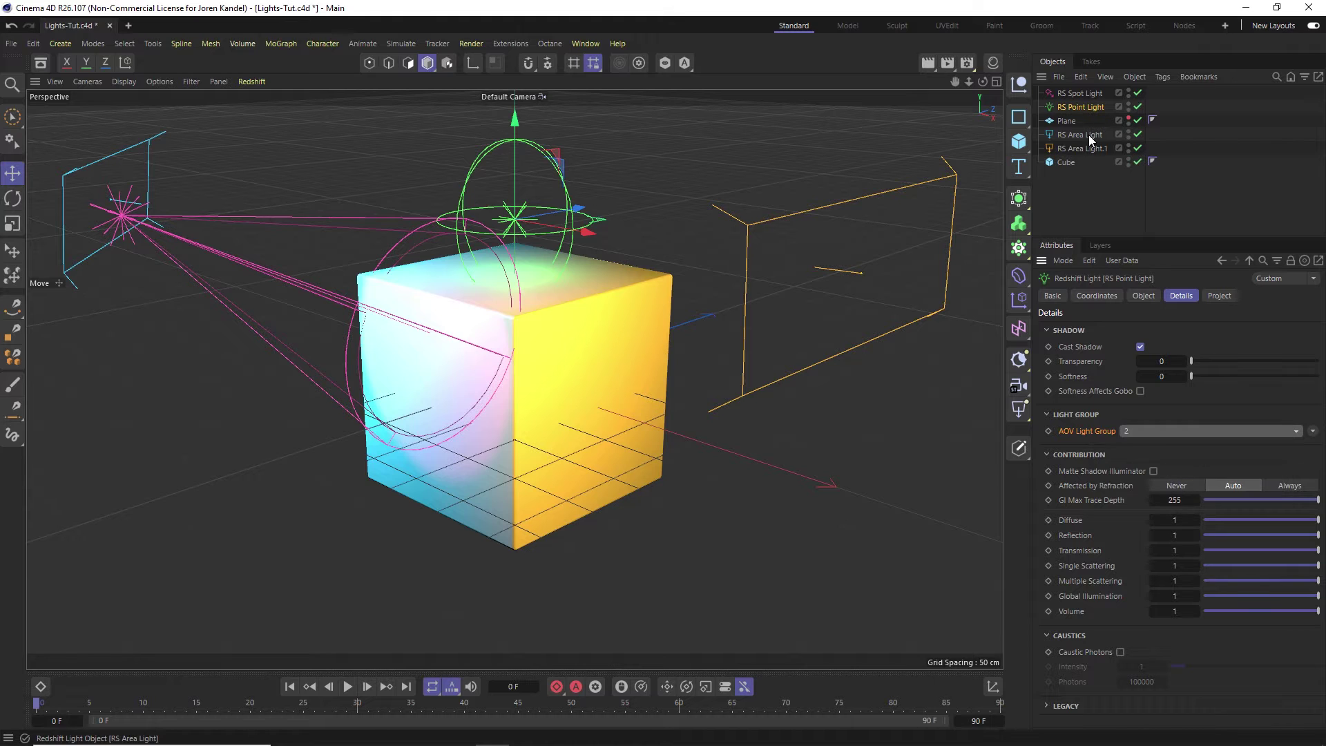
- Assign the two area lights to new light groups 3 and 4
click(1079, 134)
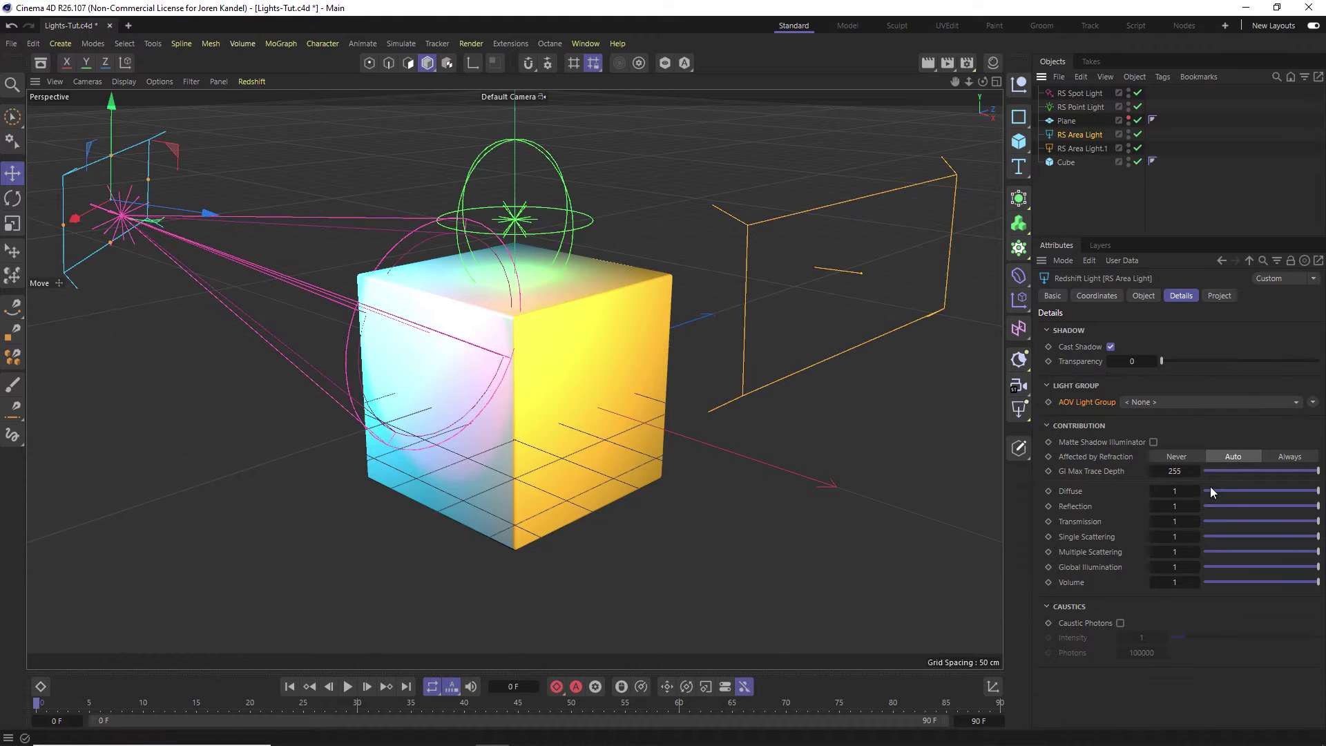
click(1132, 404)
click(1163, 433)
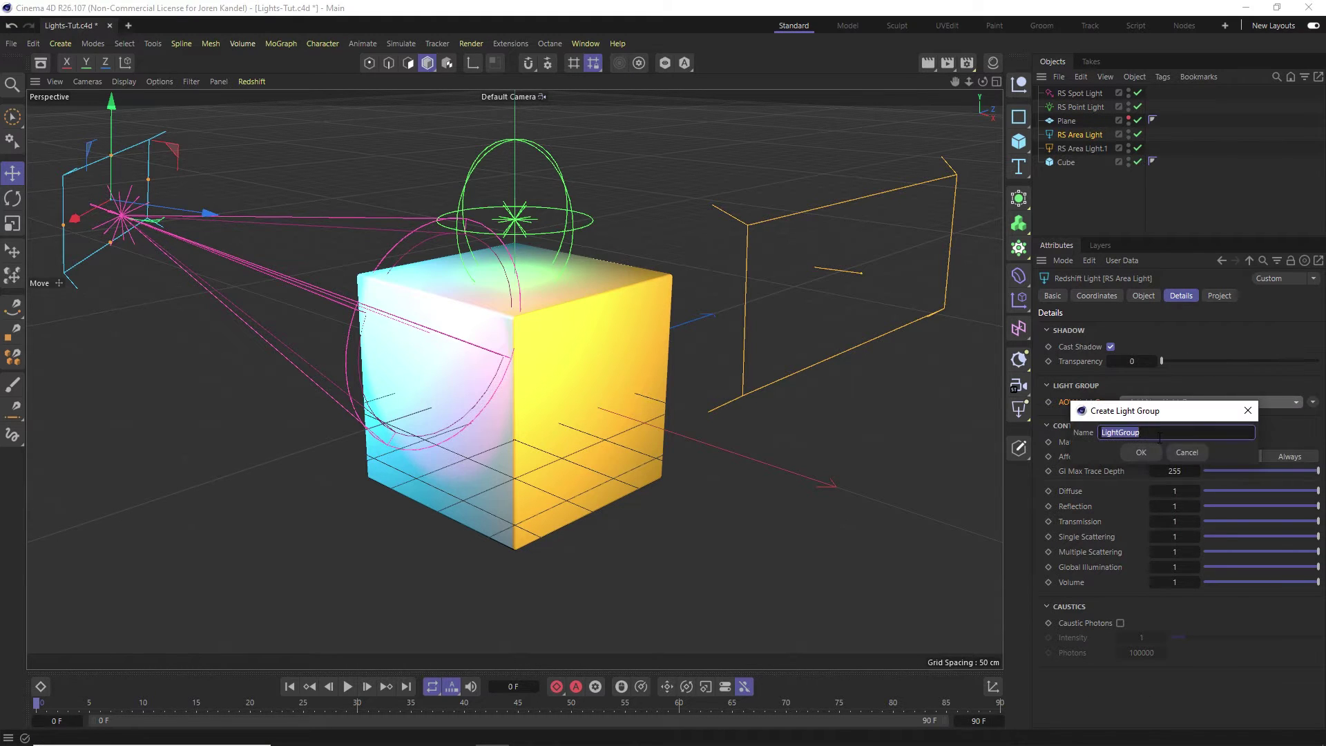
click(1141, 453)
click(1080, 148)
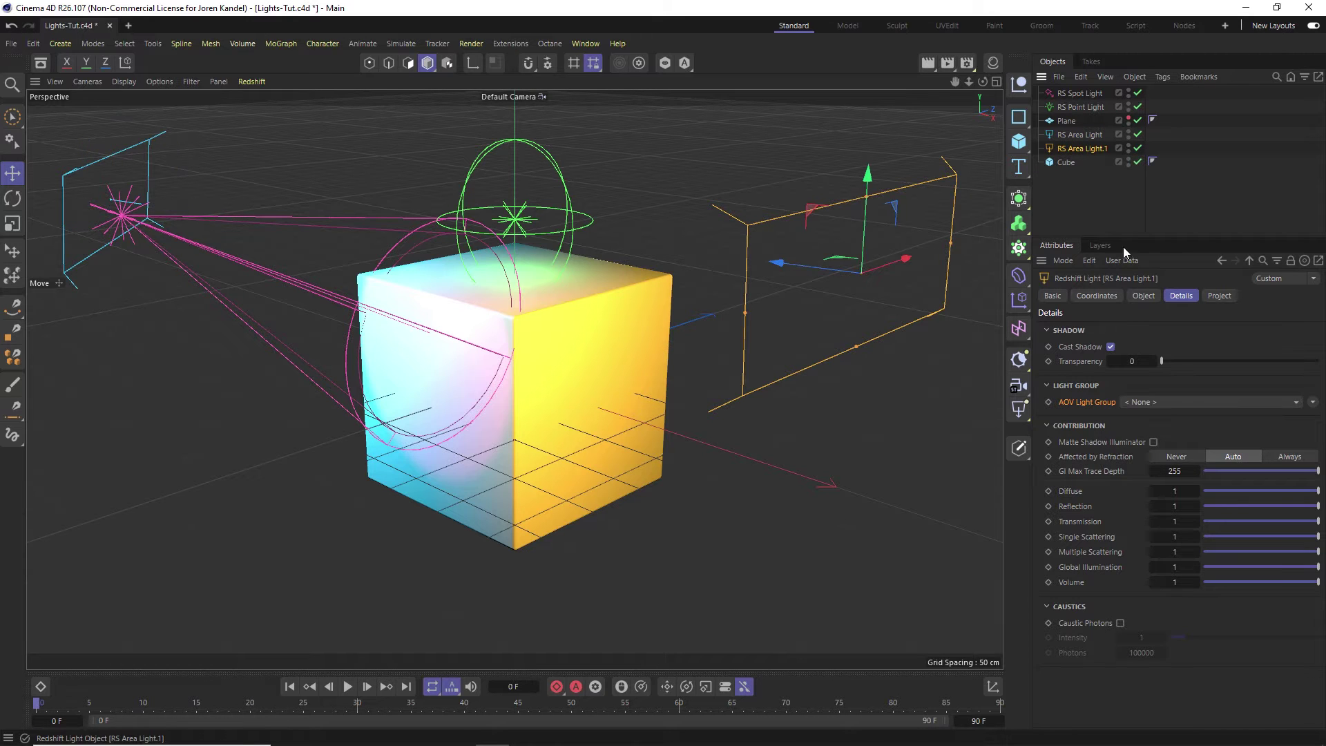
click(1170, 401)
click(1174, 455)
text(4)
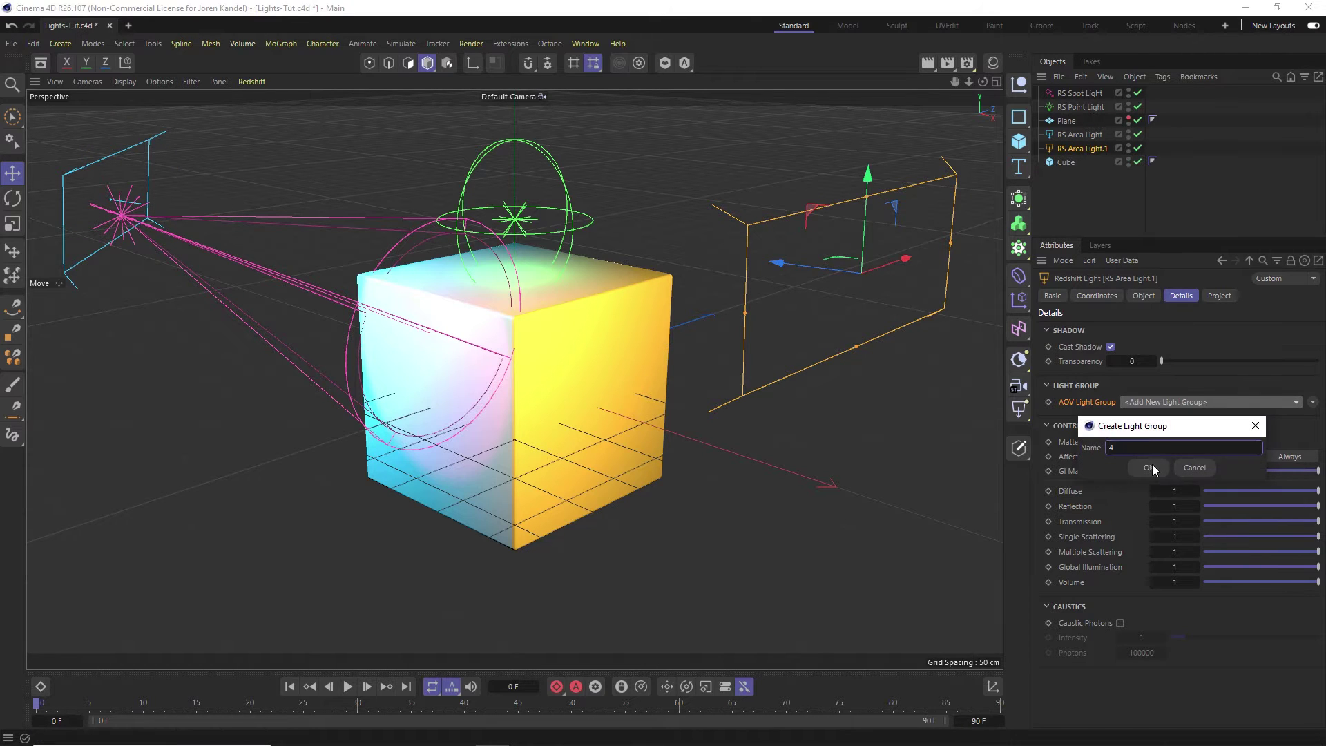
click(1150, 468)
- Verify each of the four lights' light group assignments
click(1087, 94)
click(1087, 107)
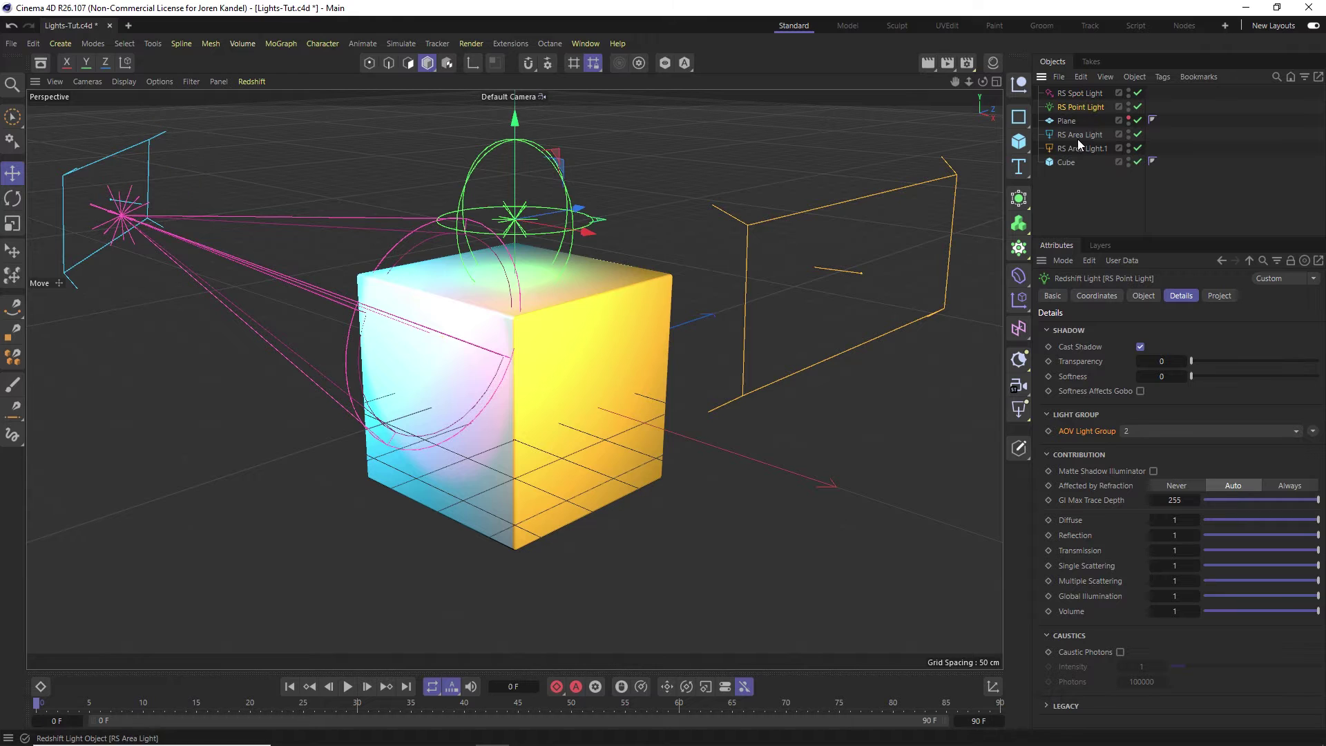
click(1080, 135)
click(1087, 148)
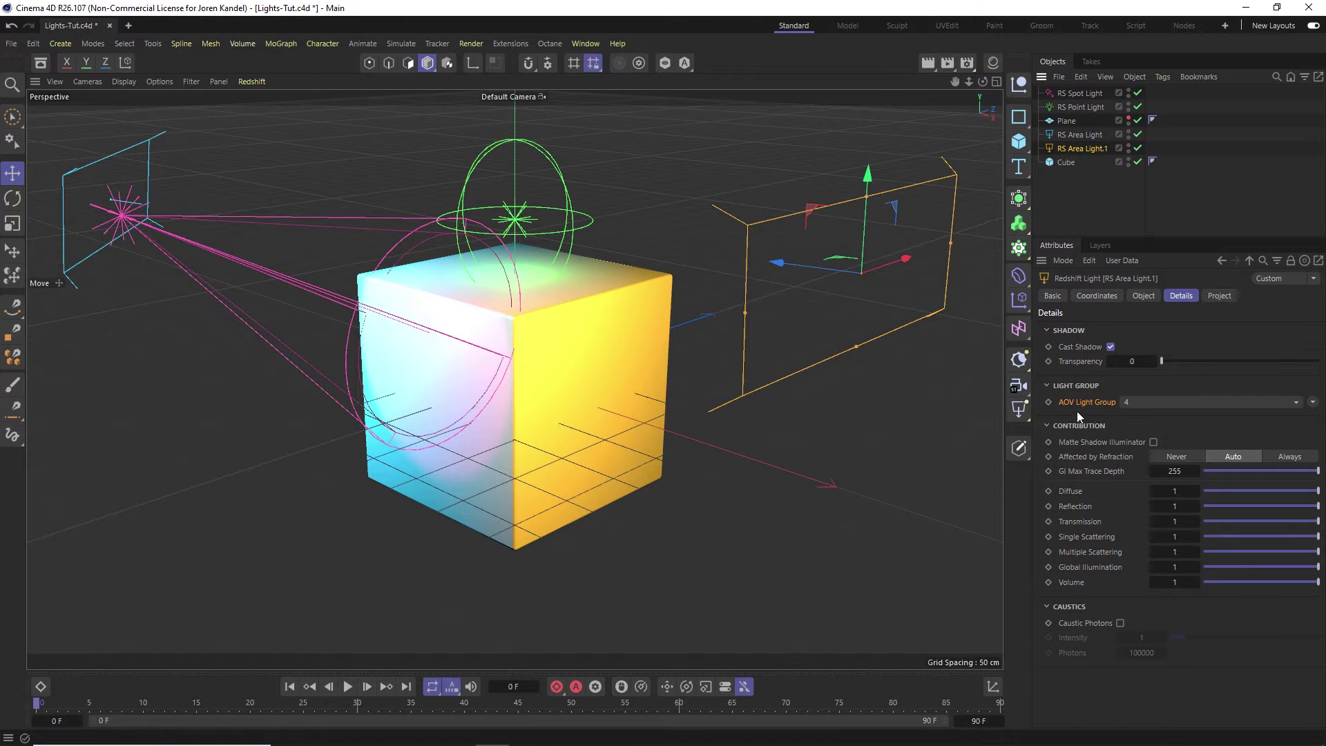
click(967, 63)
- Check multi-pass saving as 16 Bit/Channel multi-layer OpenEXR, then return to Redshift's AOV tab
drag(970, 52, 565, 69)
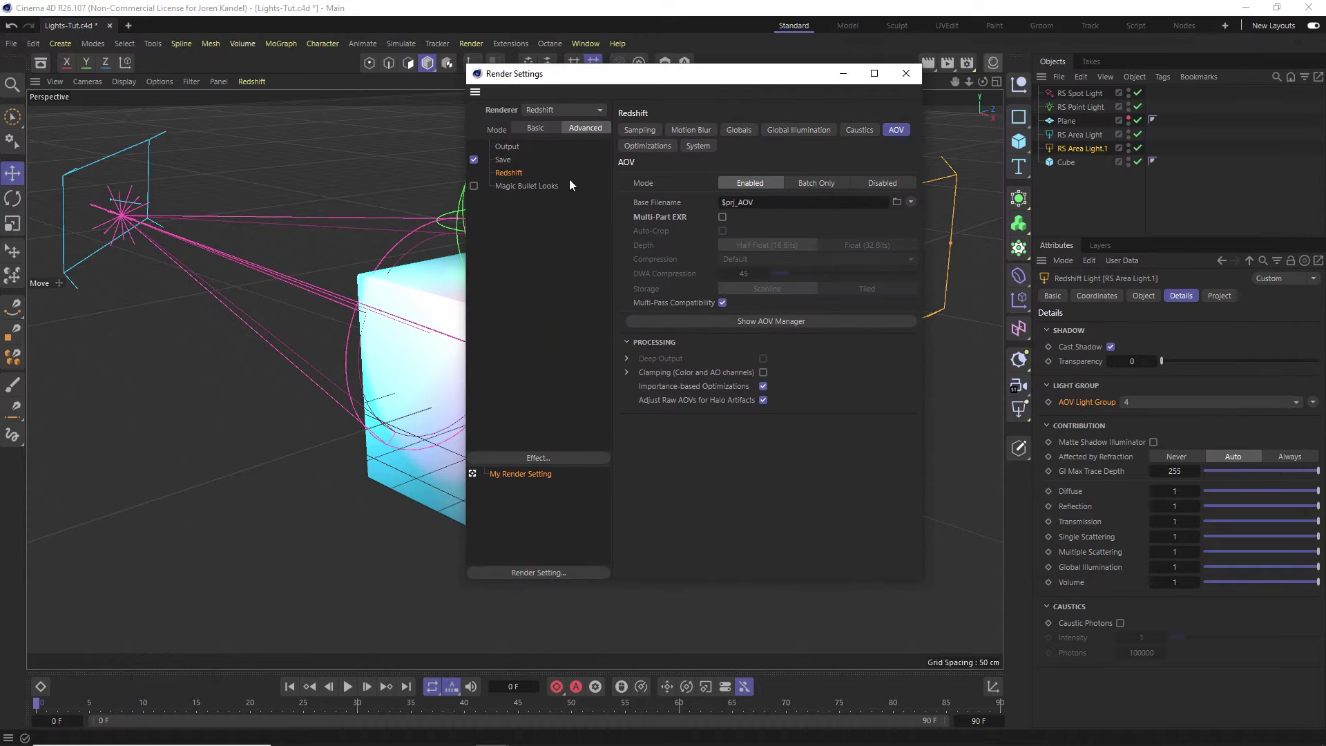
click(504, 160)
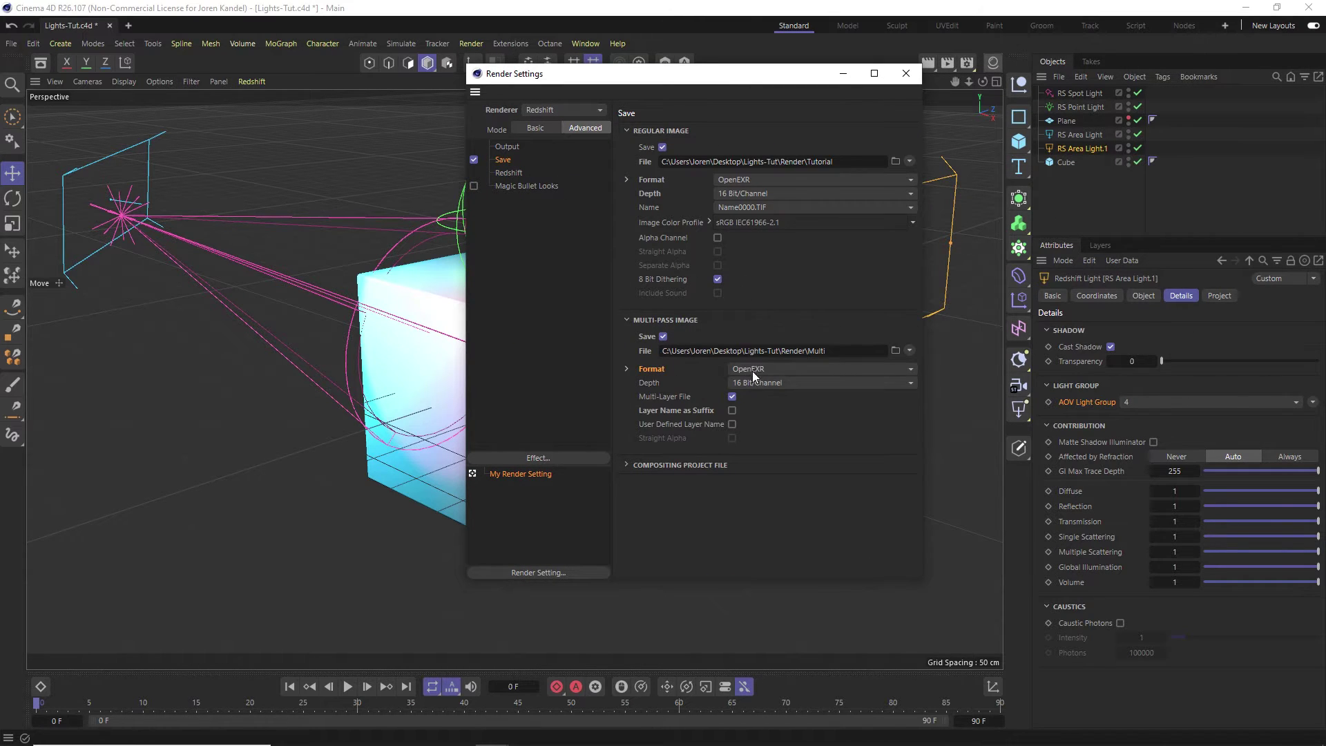
click(517, 172)
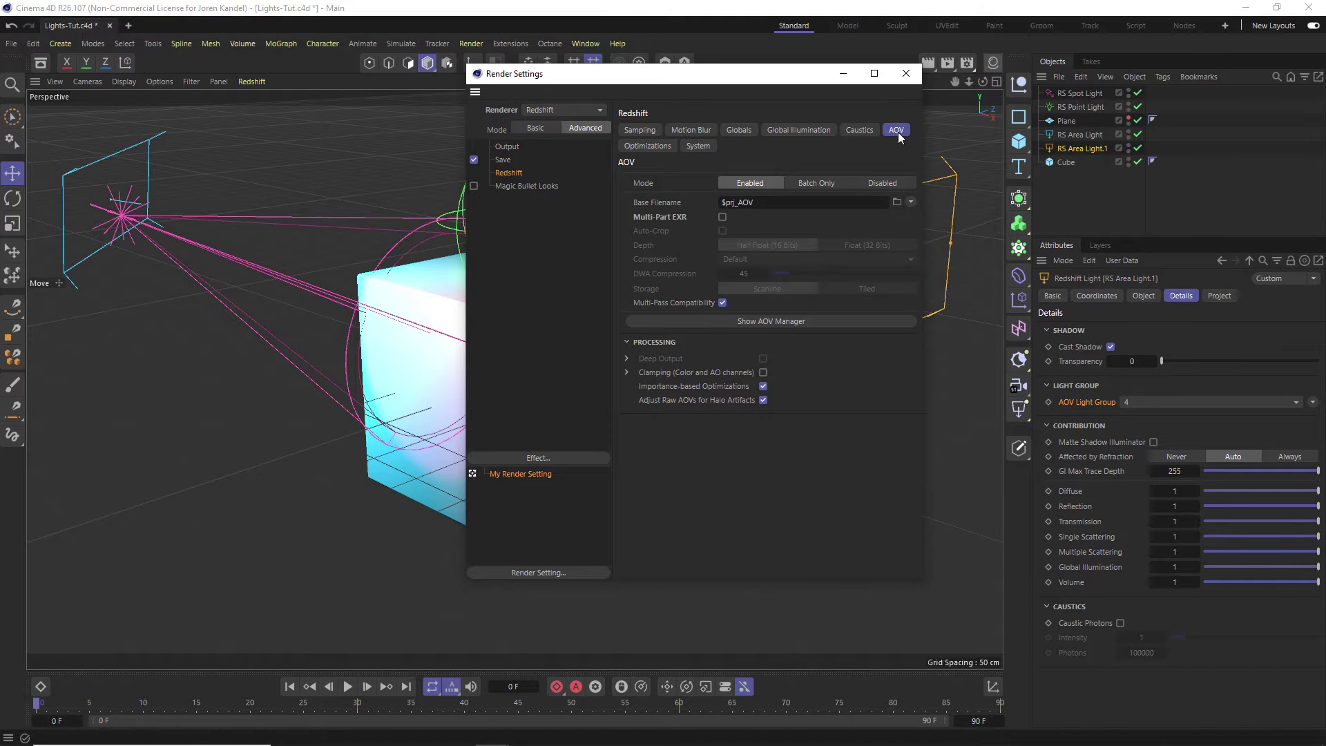
- In the AOV Manager, add two Beauty passes and include light group 2 in Beauty 1
click(770, 321)
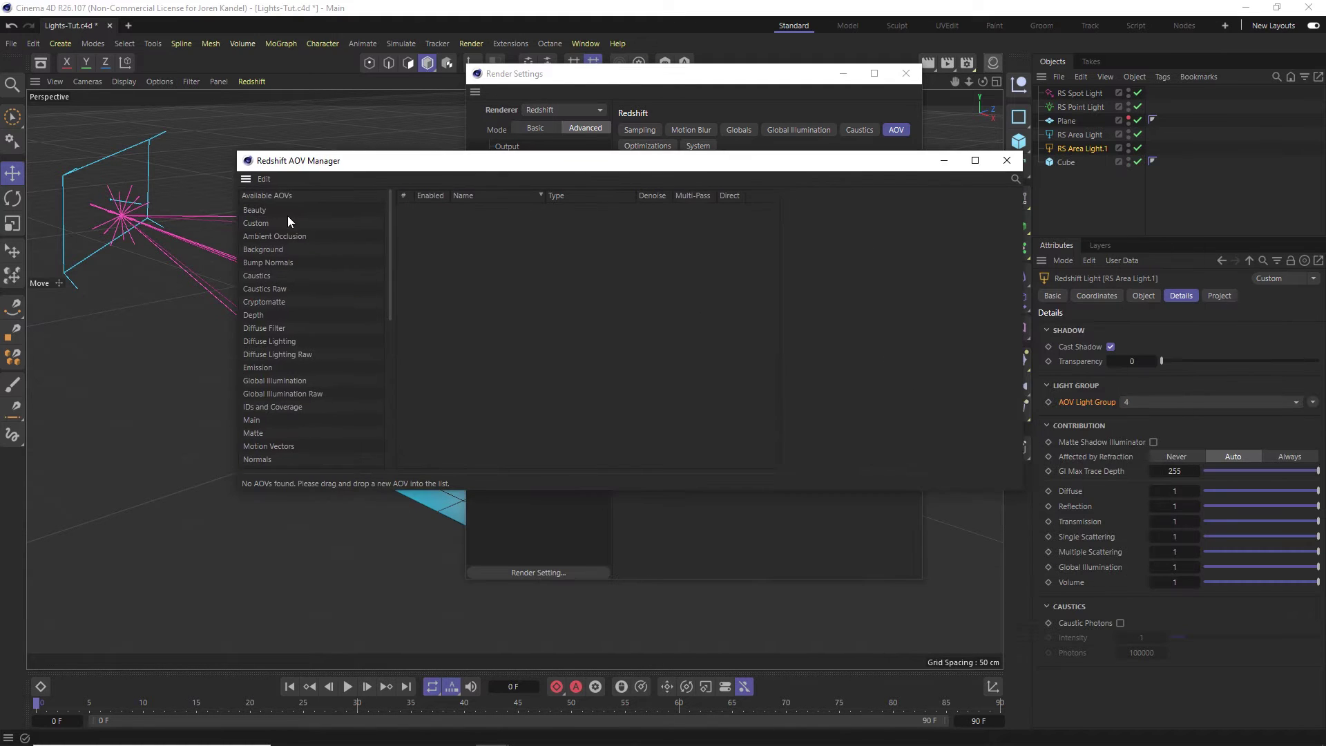
drag(468, 245, 467, 238)
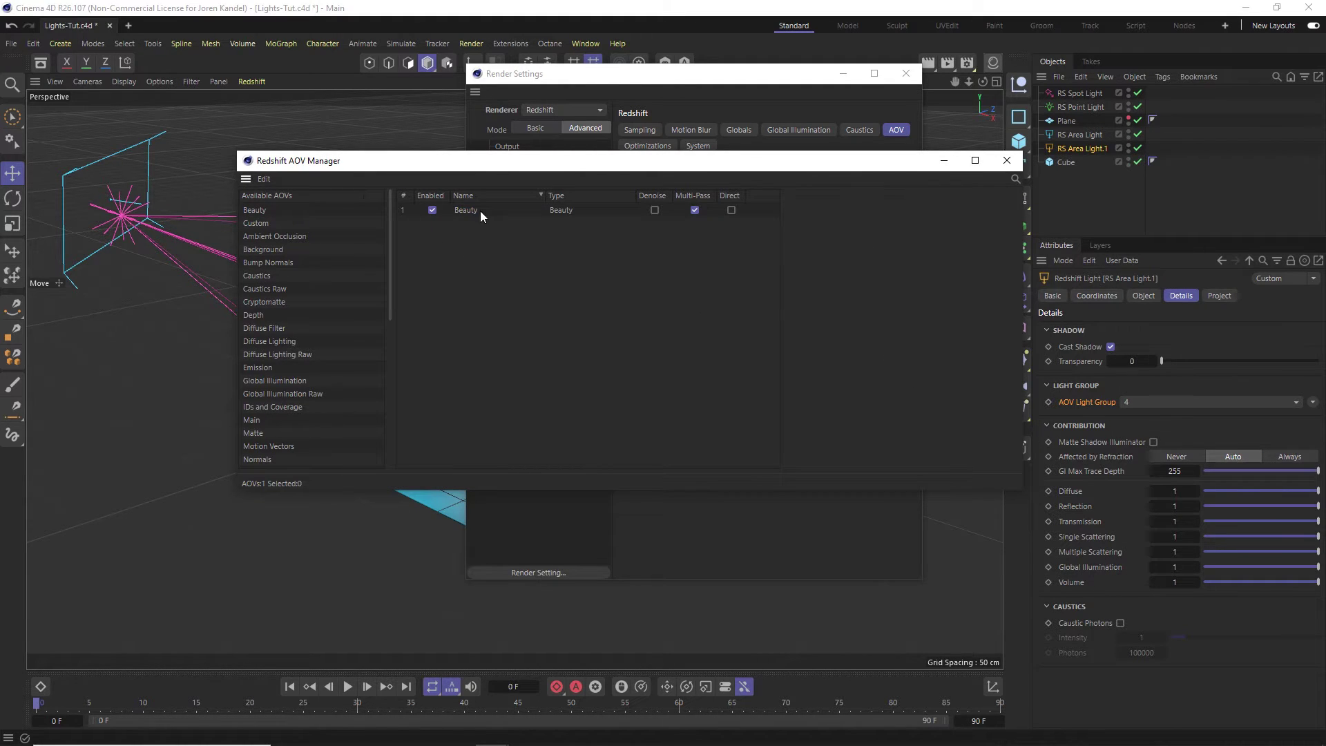
click(481, 214)
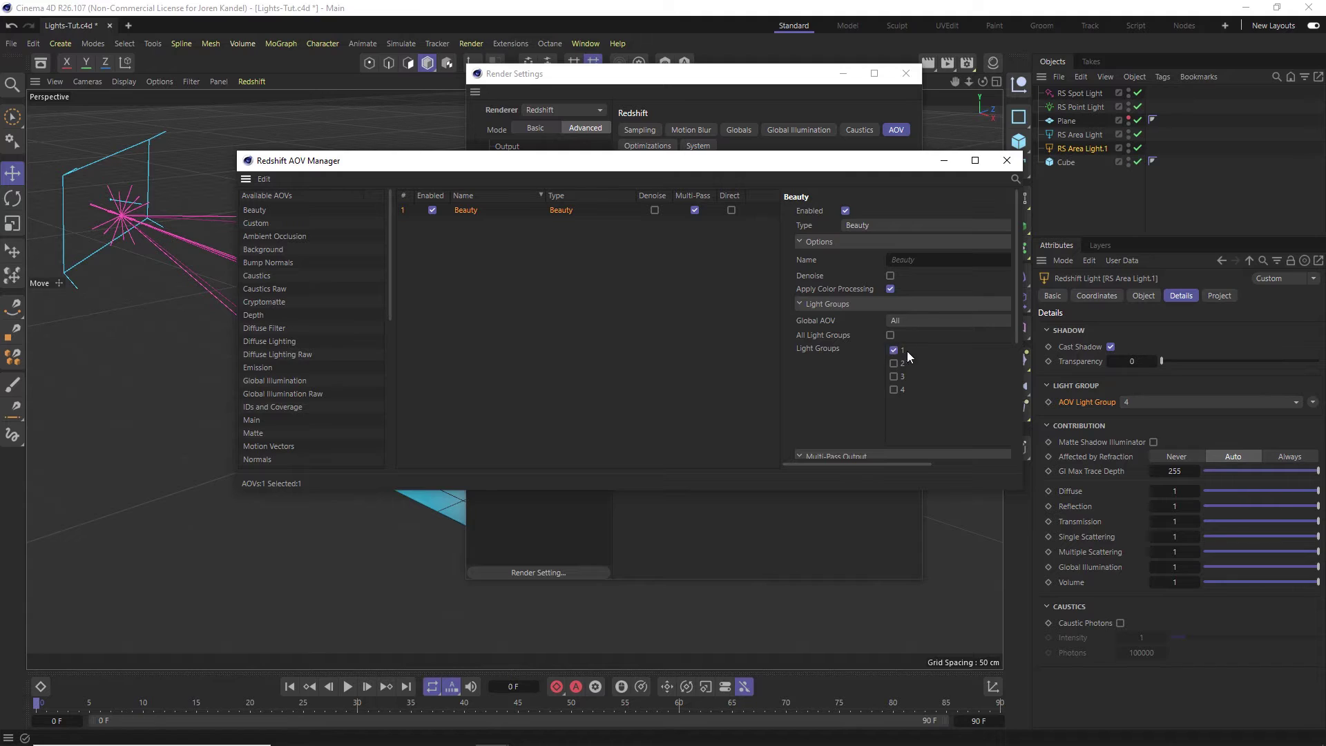
drag(461, 209, 467, 210)
click(455, 223)
click(894, 363)
- Add two more Beauty passes with light group 3 on Beauty 2, then close and render
drag(468, 225, 470, 238)
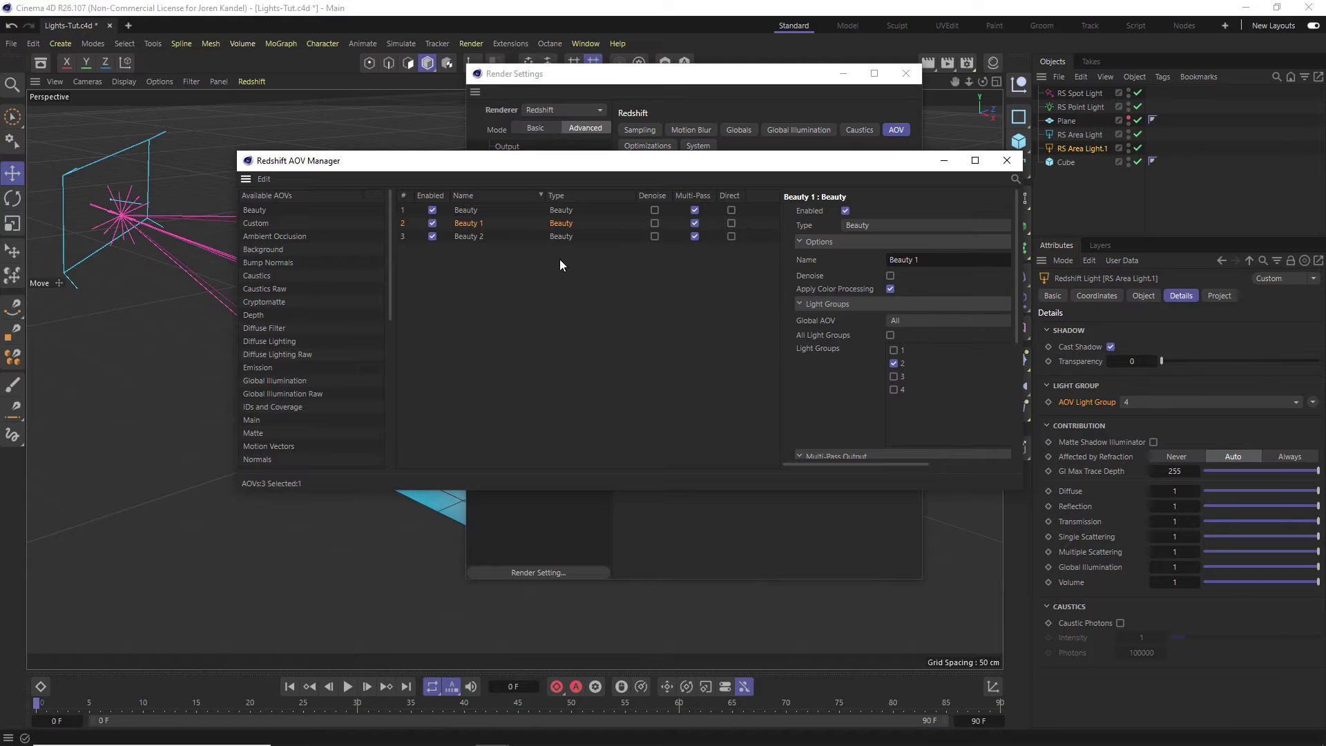
click(894, 377)
drag(534, 237, 467, 247)
click(469, 223)
click(1006, 160)
click(905, 73)
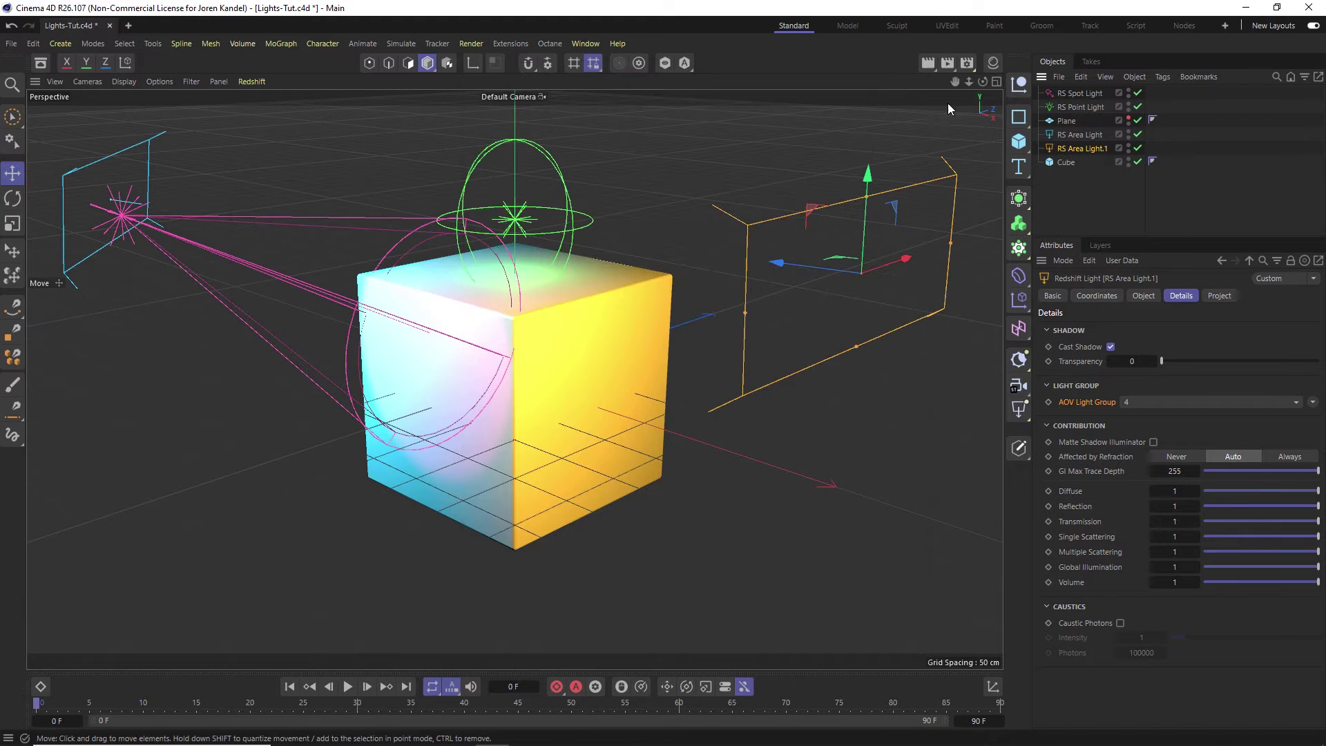
- Import Multi.exr into the project and build a 1280x720 composition from it
click(948, 62)
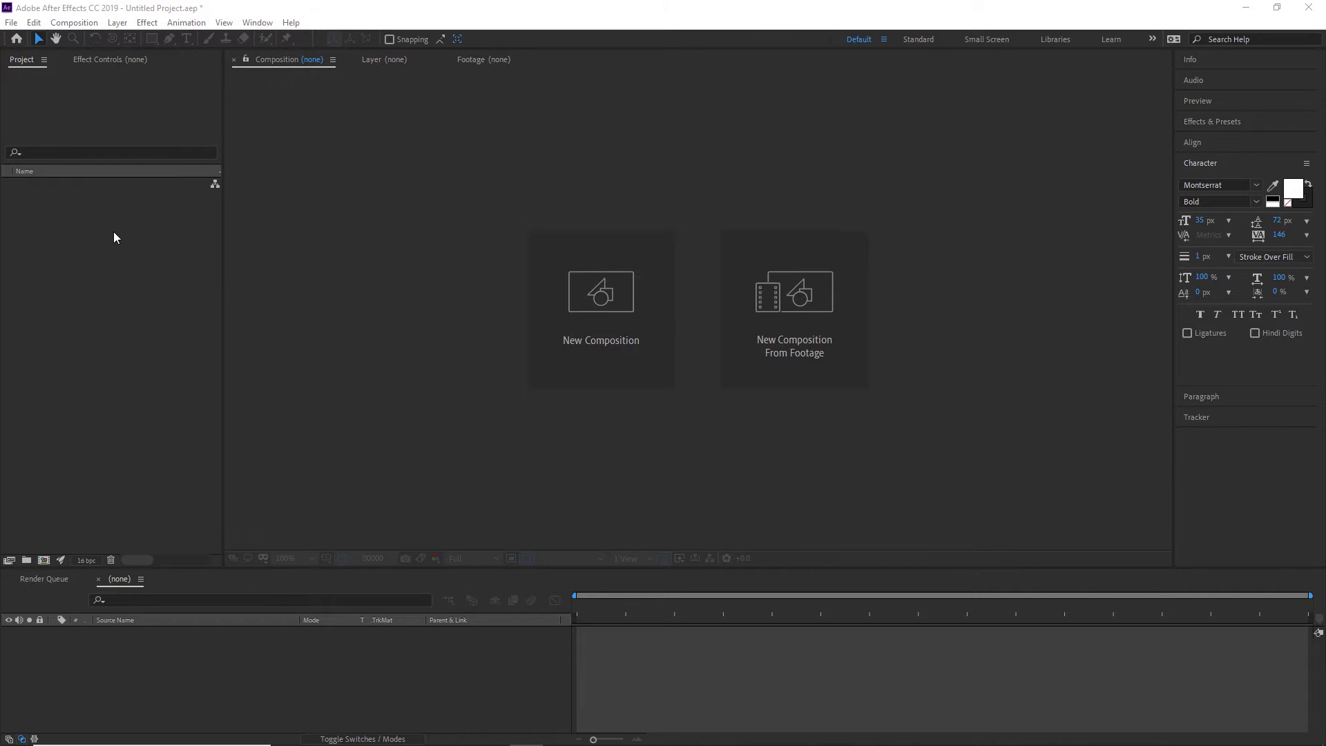
right_click(114, 238)
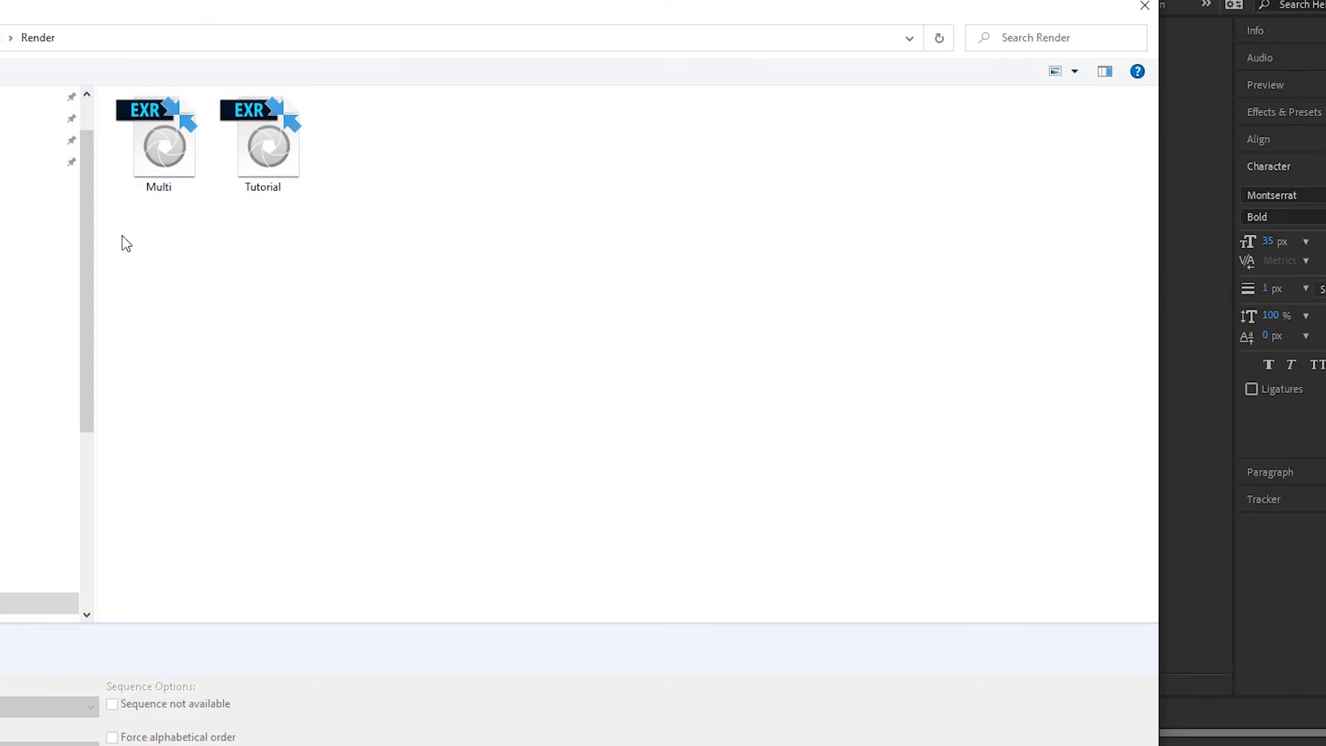
click(157, 145)
double_click(157, 145)
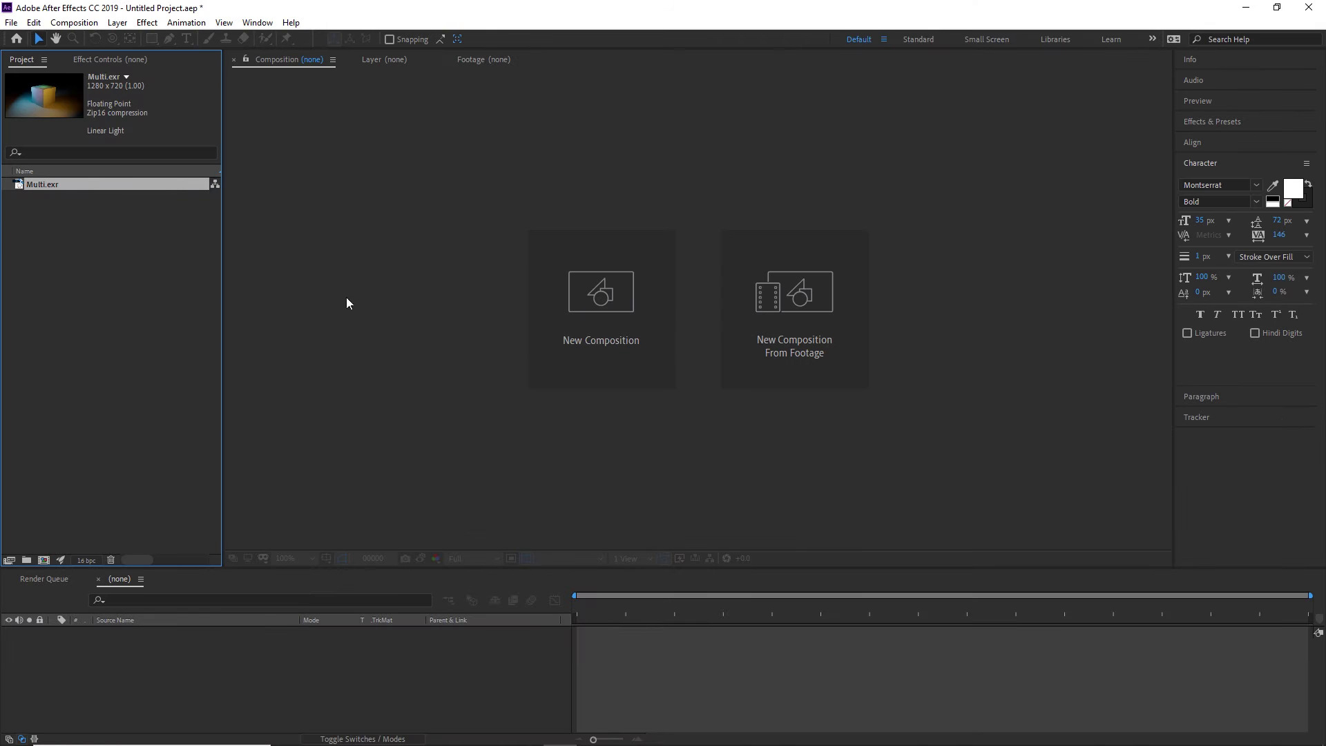
drag(54, 183, 43, 559)
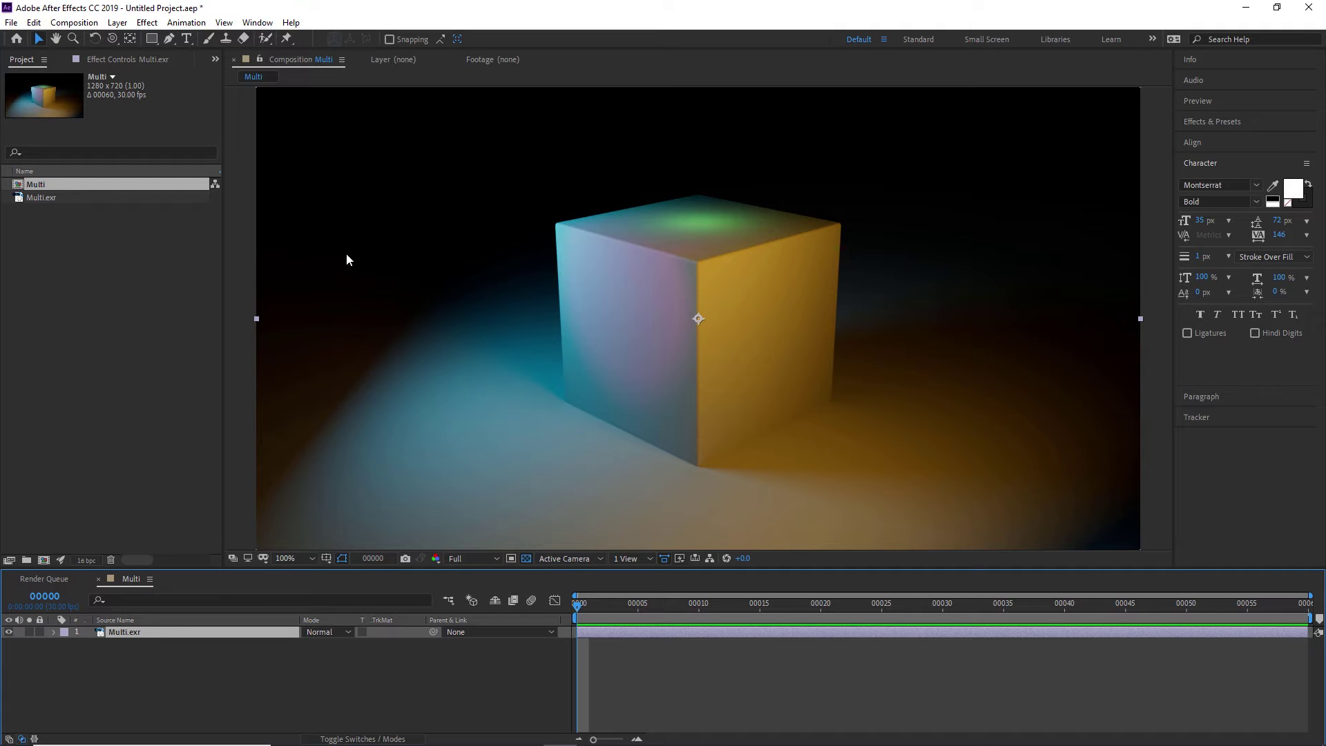
- Apply EXtractoR to the Multi.exr layer and set its layer to Beauty 1_2
click(145, 22)
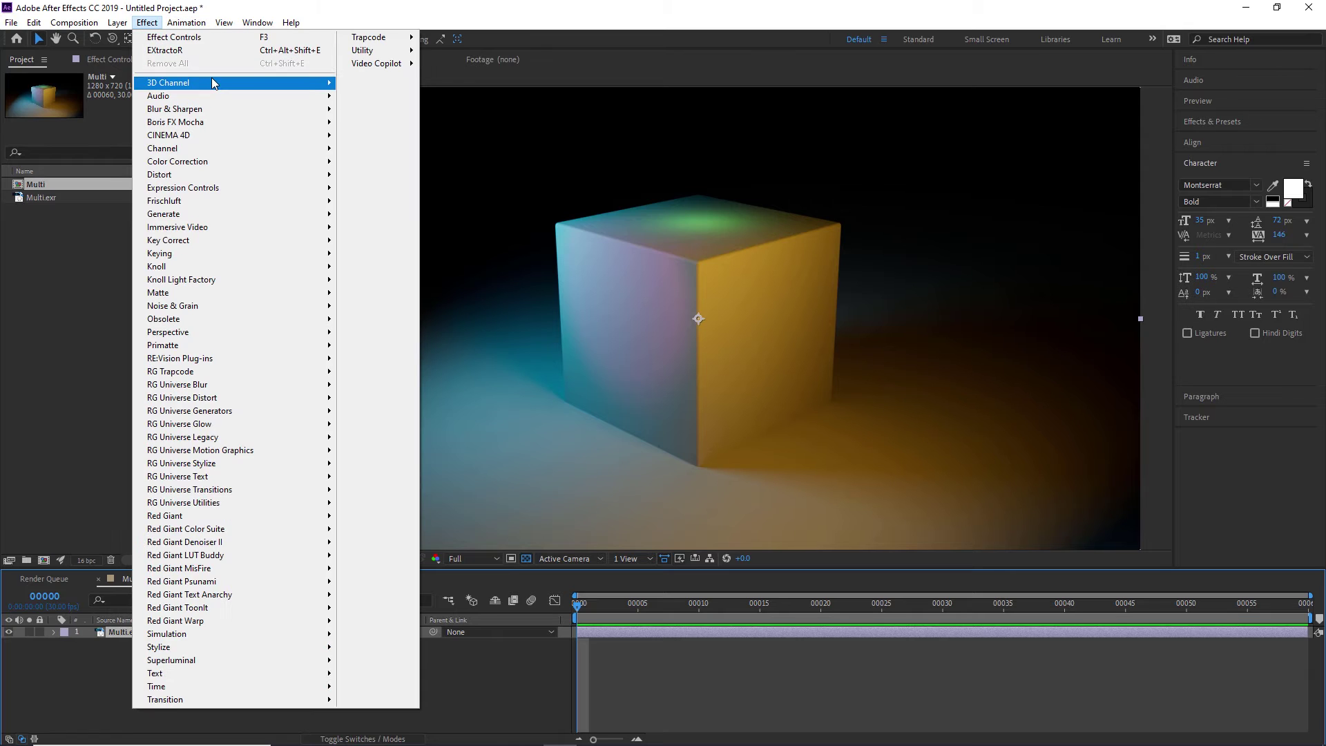
mouse_move(213, 82)
click(356, 144)
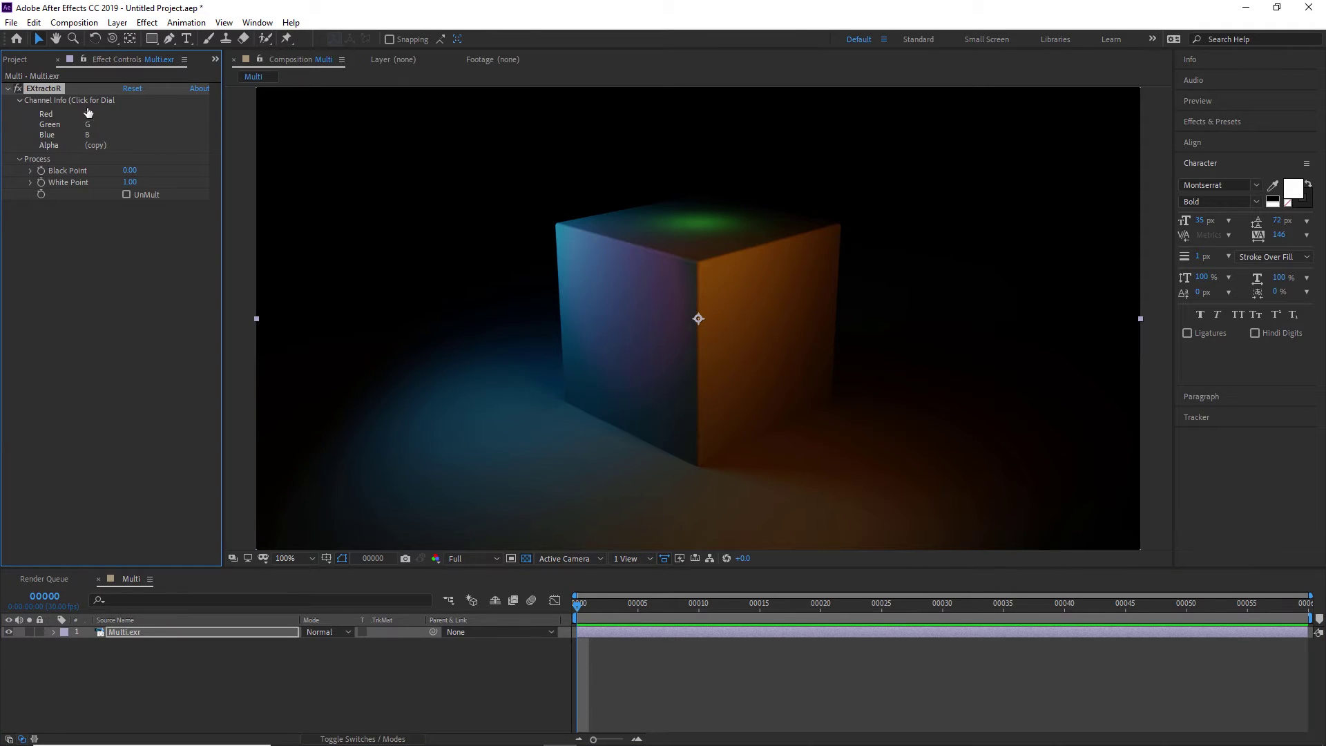
click(138, 127)
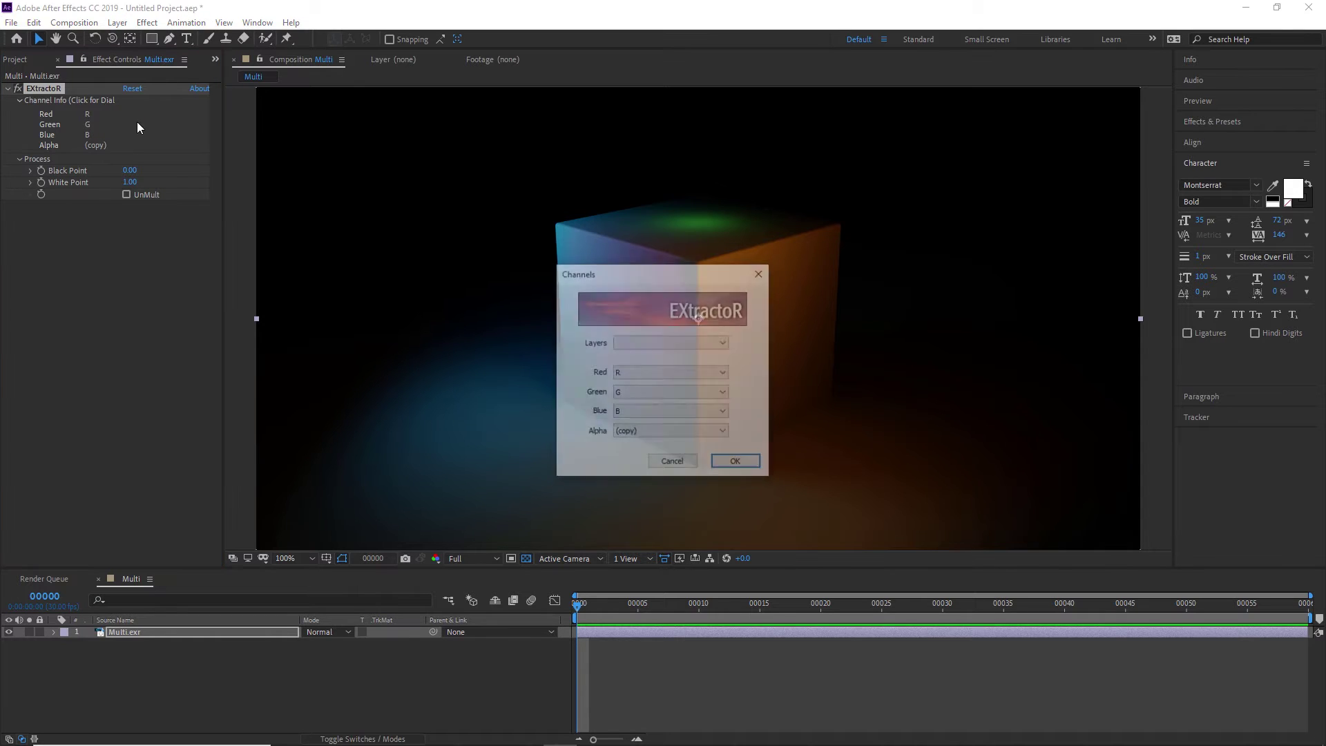
click(663, 343)
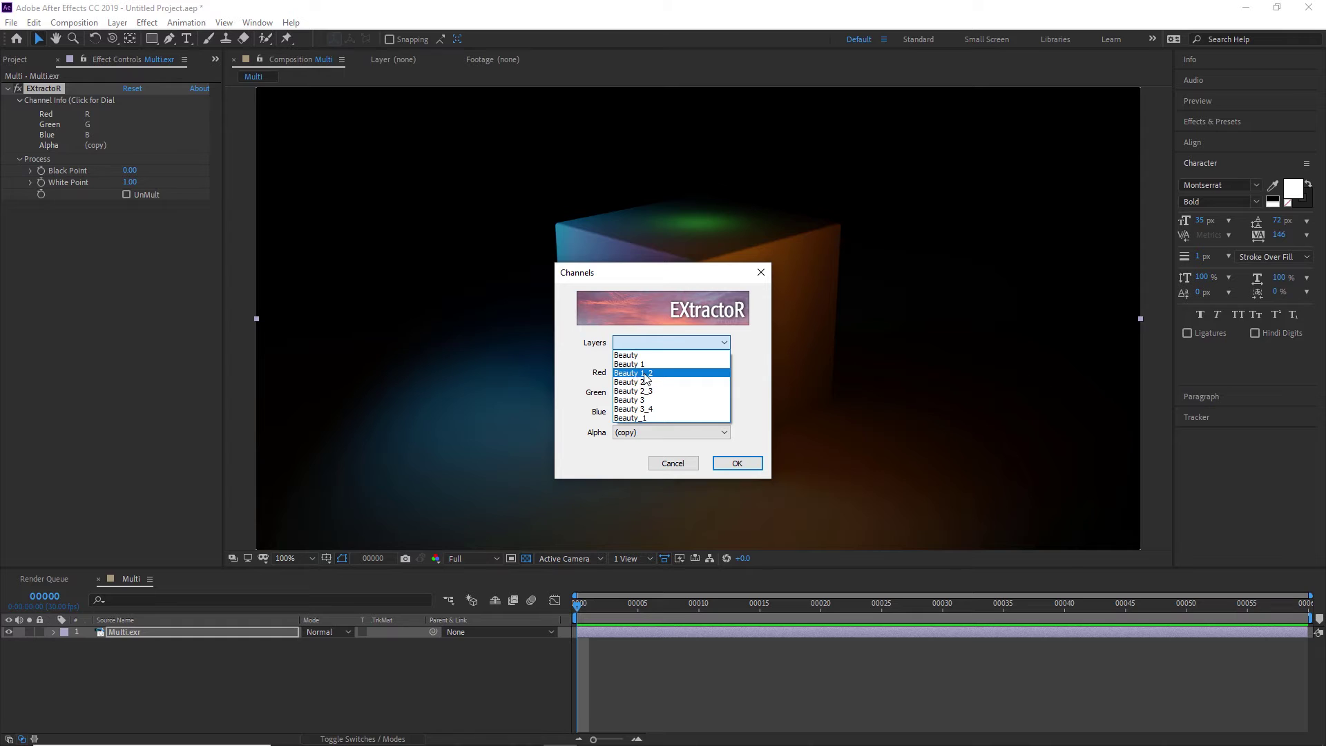
click(646, 375)
click(737, 462)
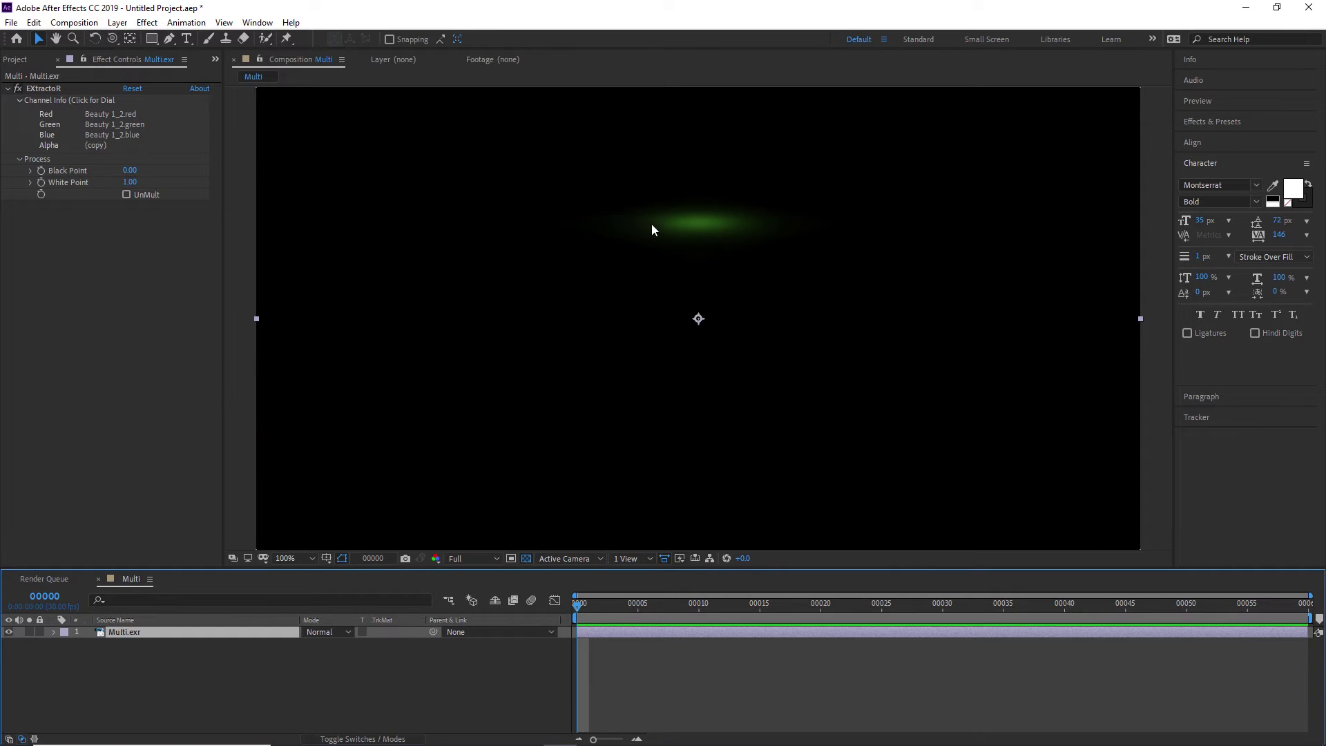
- Duplicate the layer twice, setting the copies' EXtractoR to Beauty 2_3 and Beauty 3_4
key(ctrl+d)
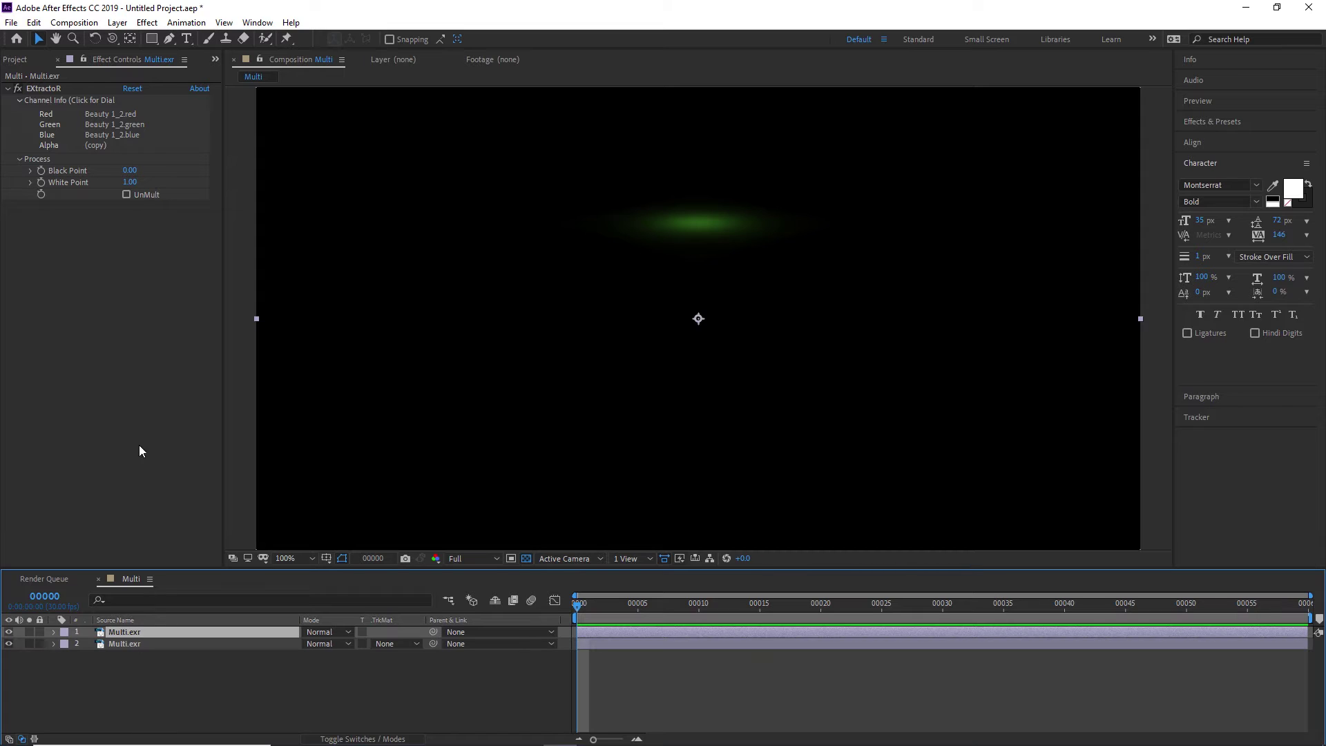
click(144, 126)
click(660, 344)
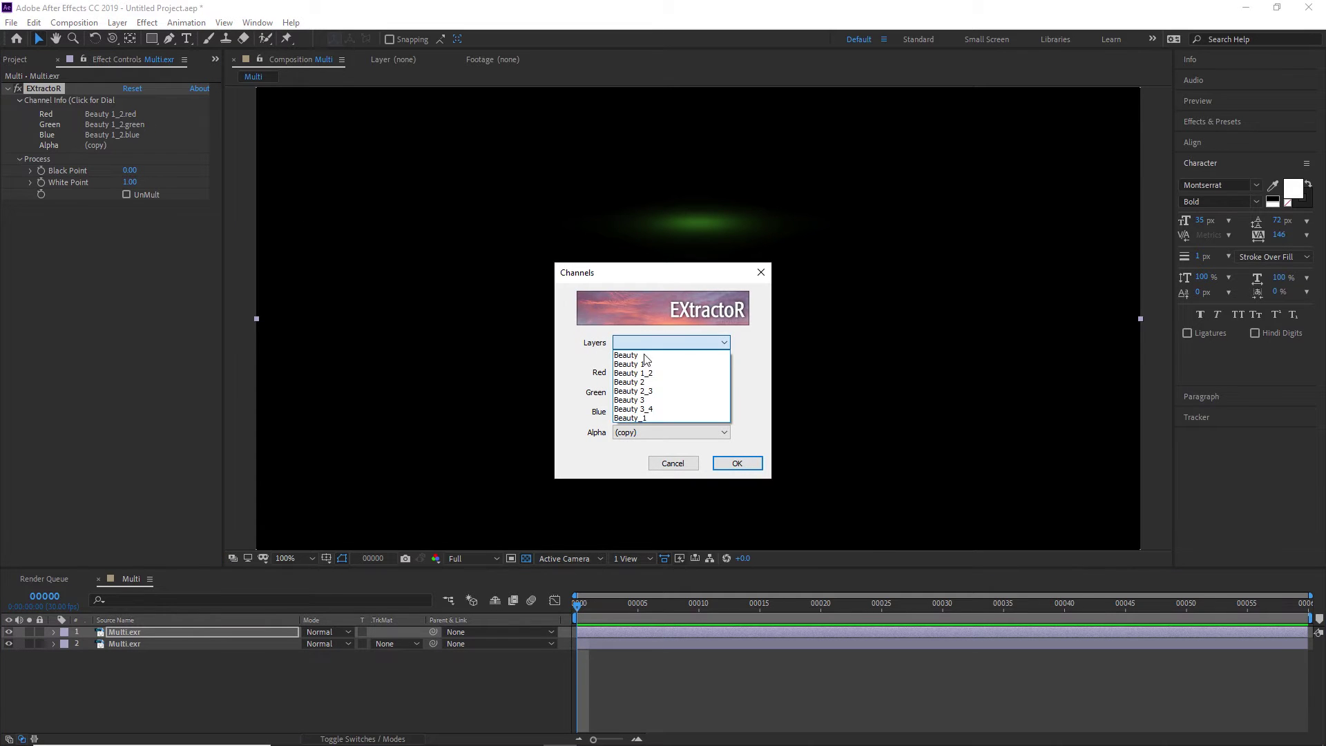
click(675, 392)
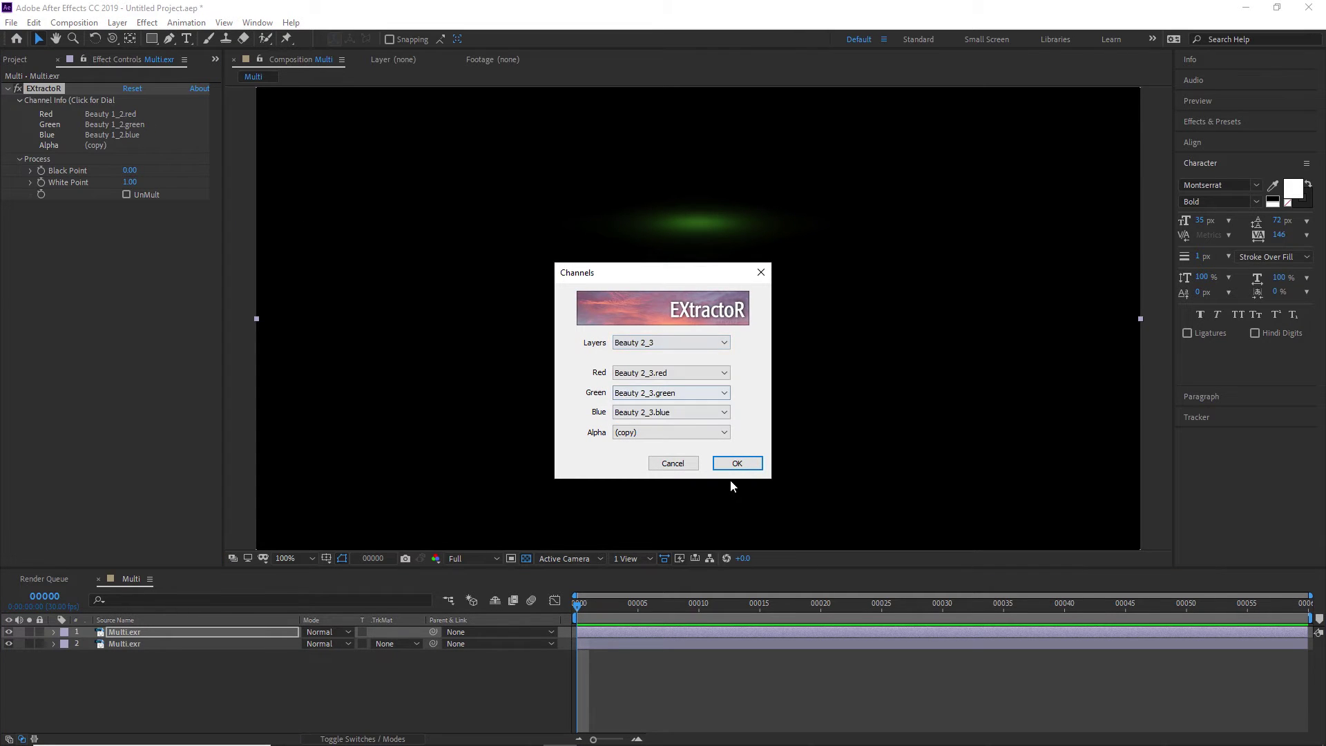
click(736, 463)
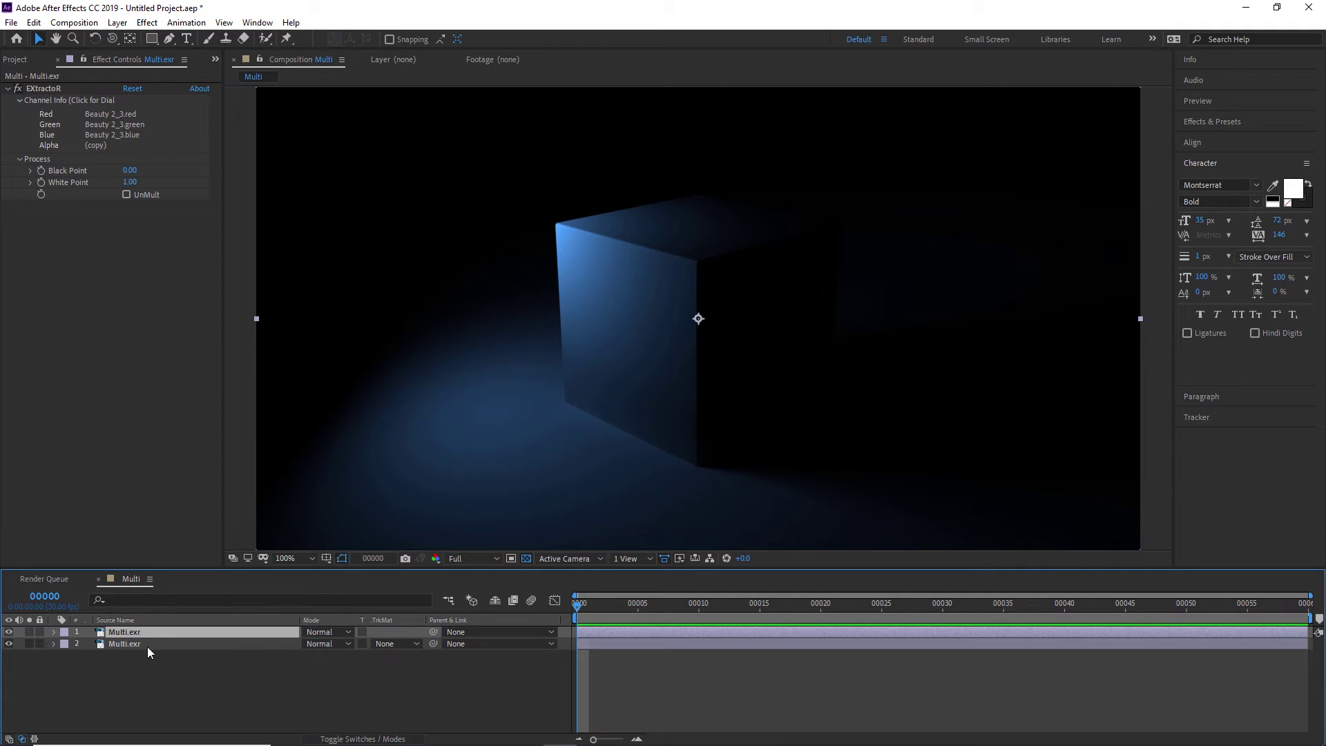
key(ctrl+d)
click(155, 133)
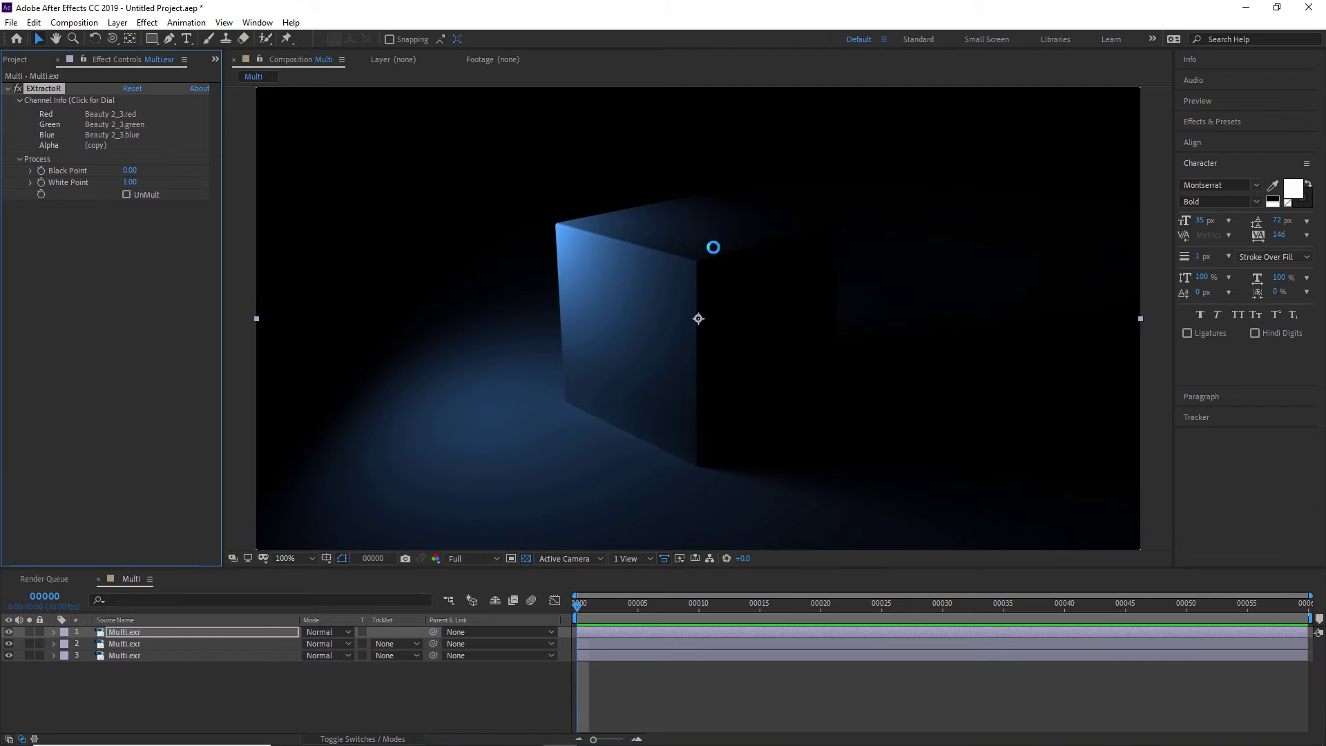
click(675, 343)
click(663, 408)
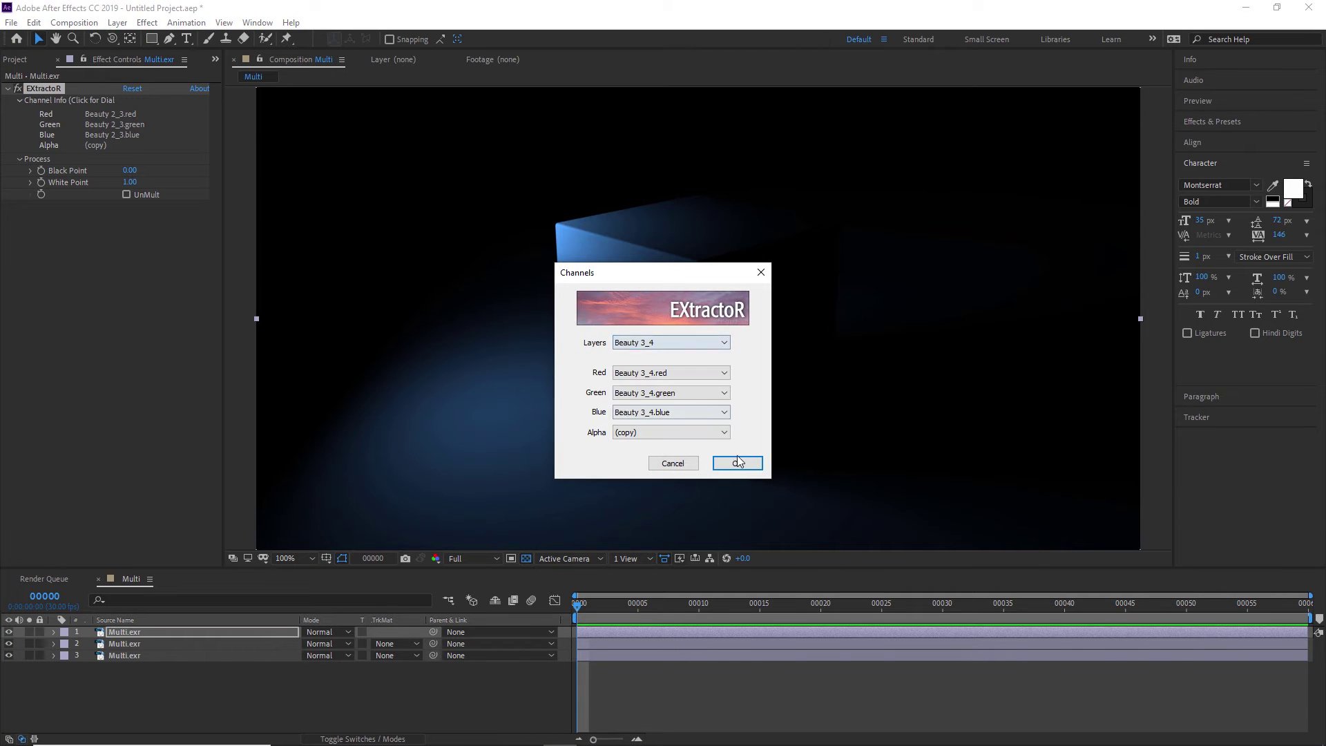
click(737, 462)
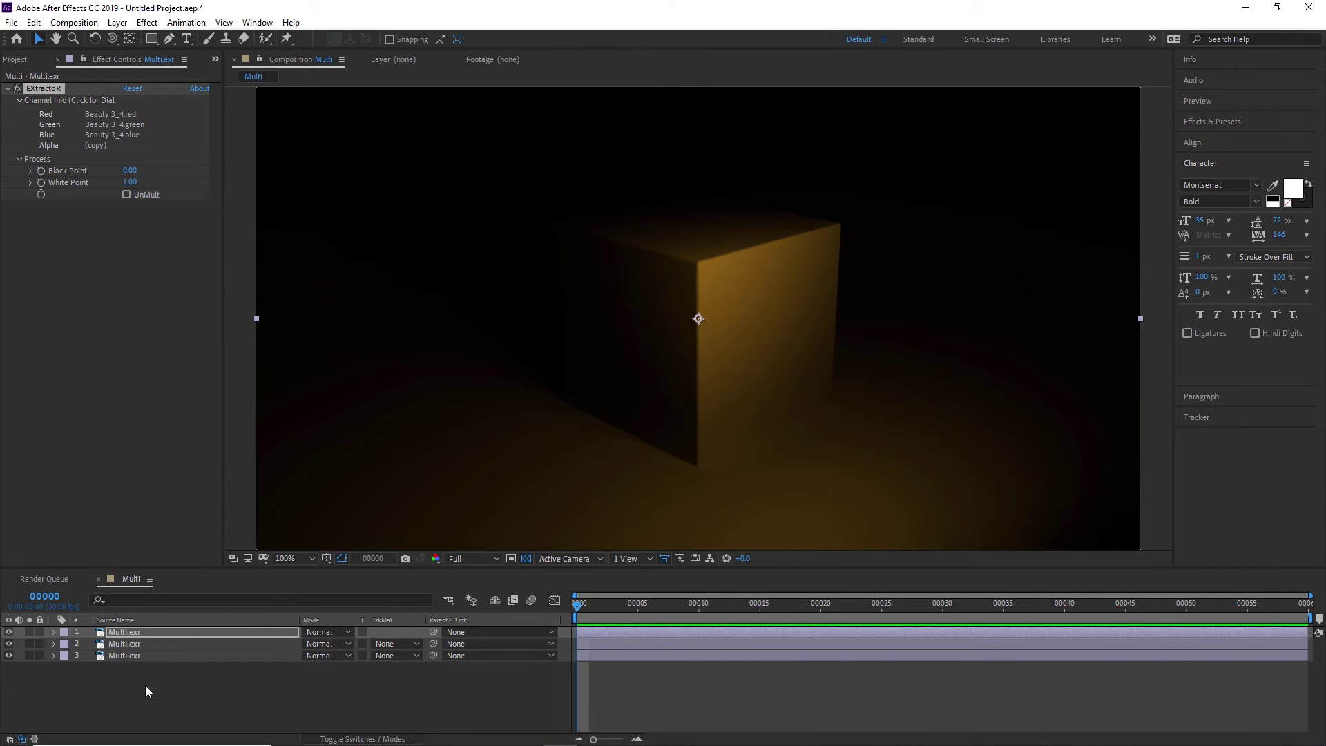
- Duplicate the top layer once more and set its EXtractoR to Beauty_1
click(148, 630)
key(ctrl+d)
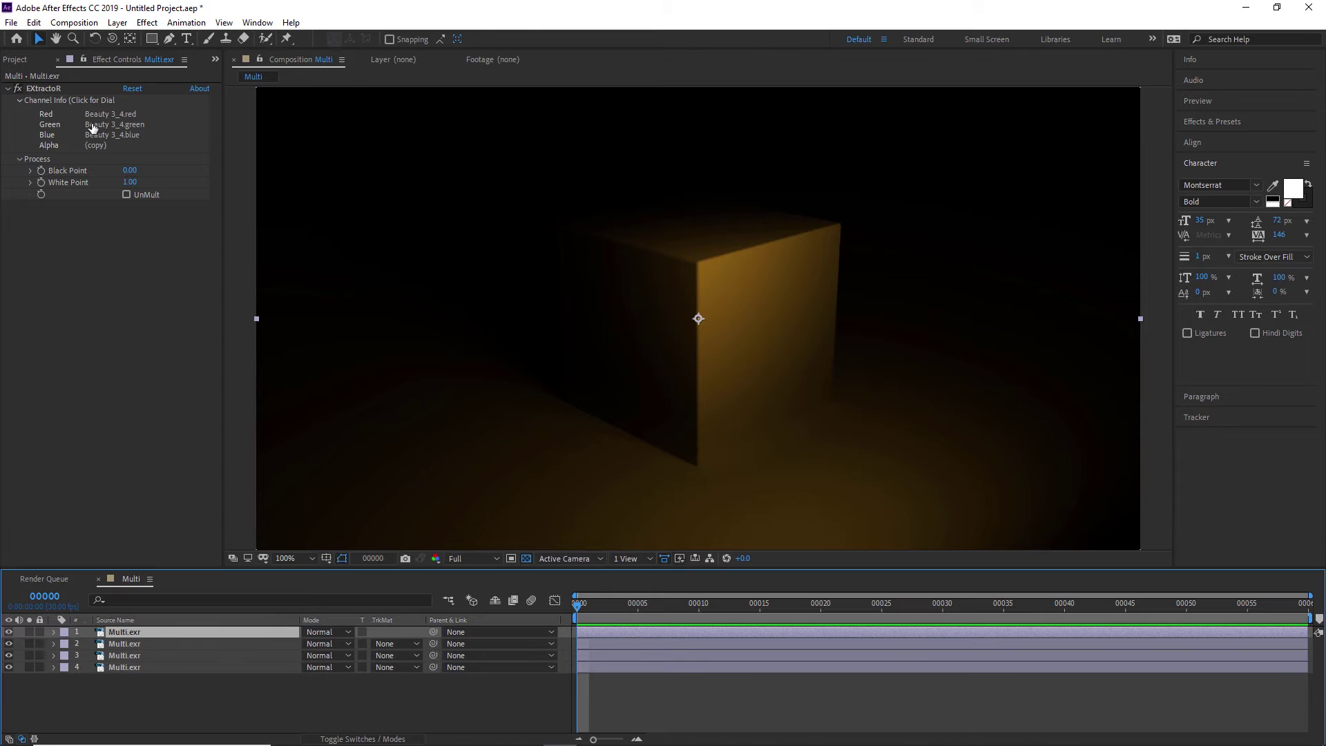
click(69, 100)
click(646, 341)
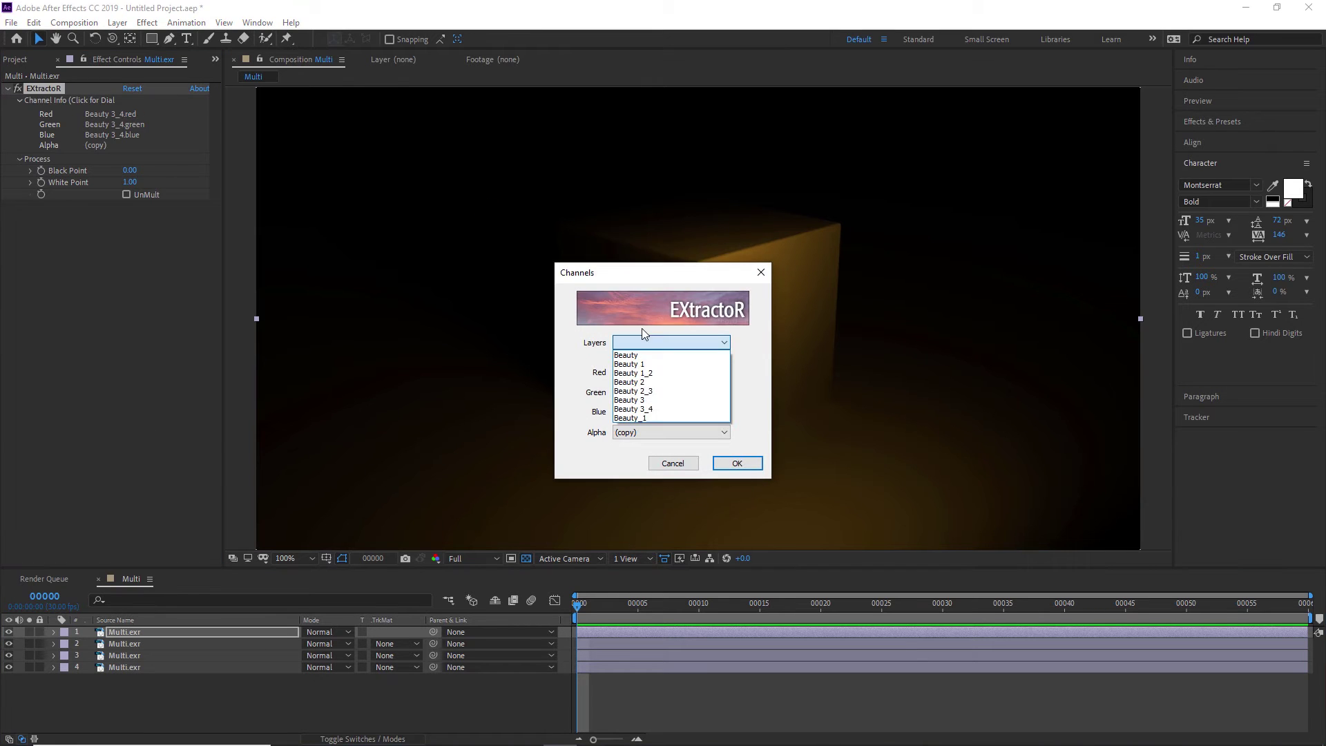
click(658, 418)
click(737, 463)
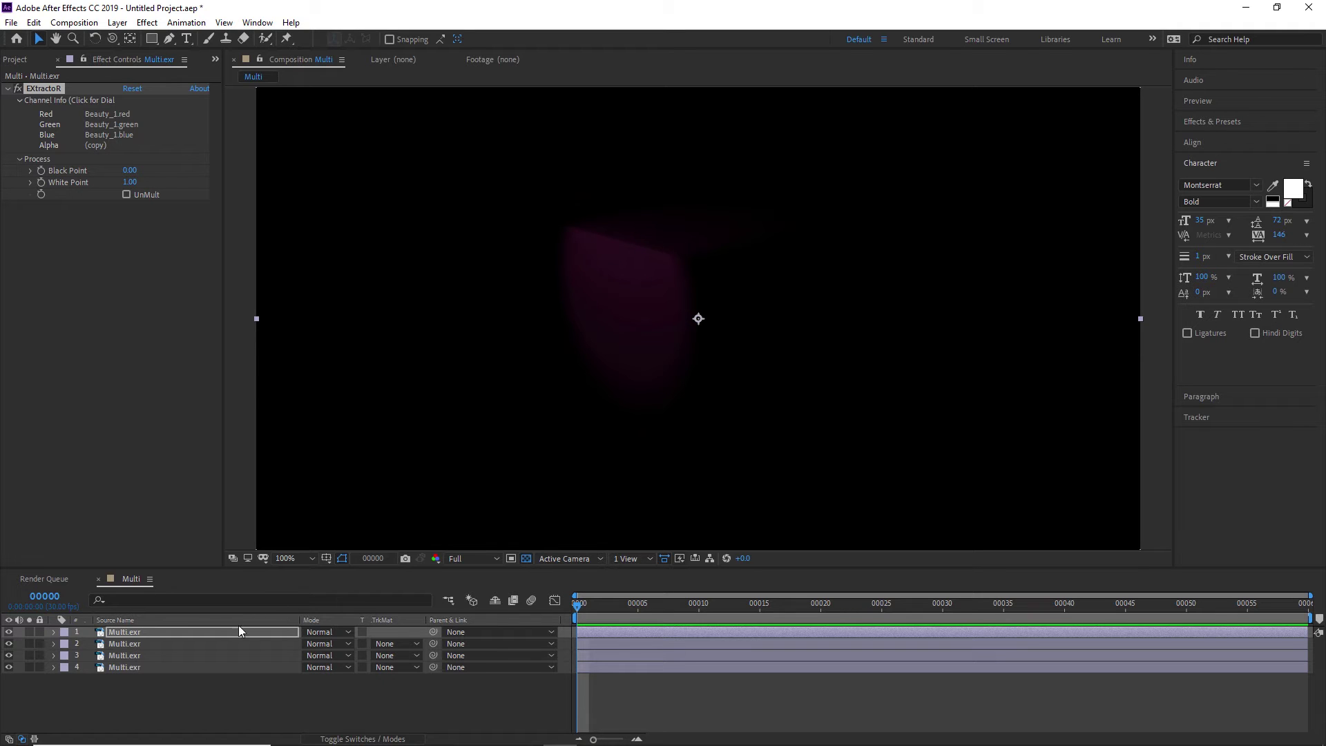
- Set all four Multi.exr layers to the Add blend mode
drag(208, 698, 142, 625)
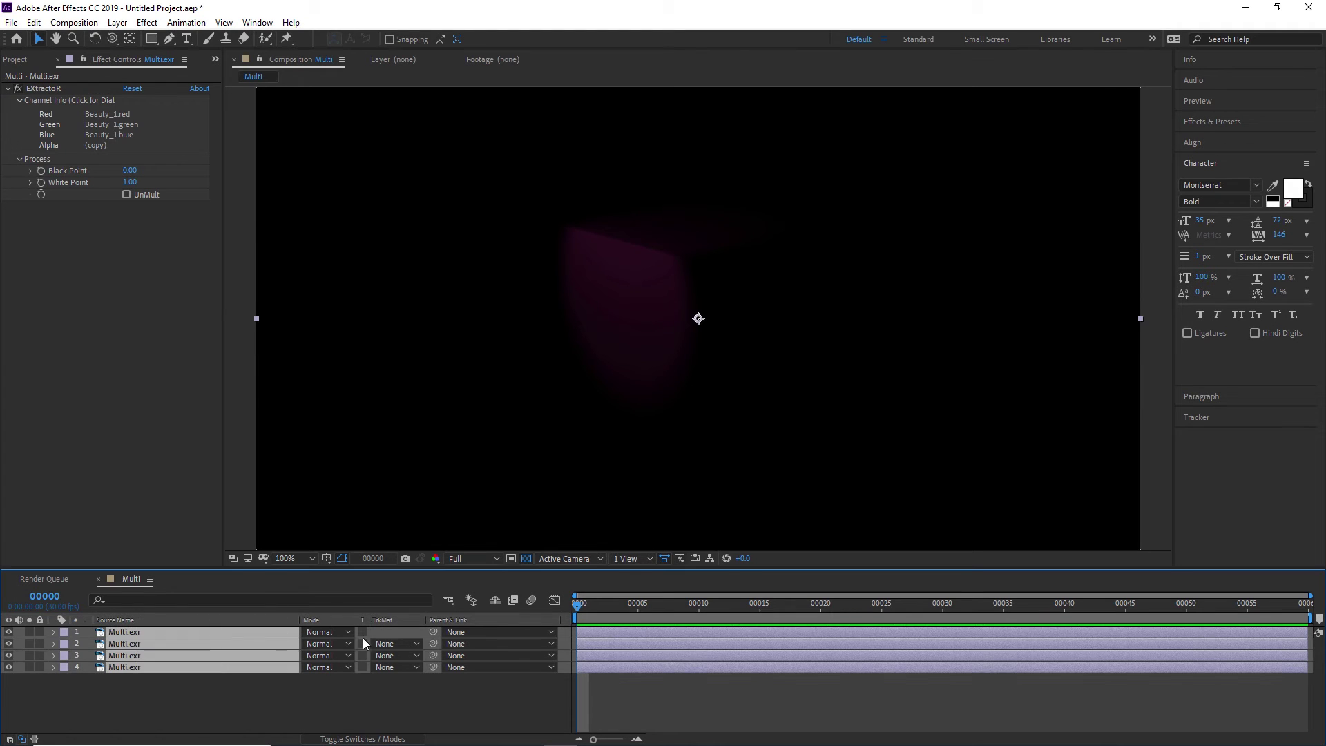
click(330, 632)
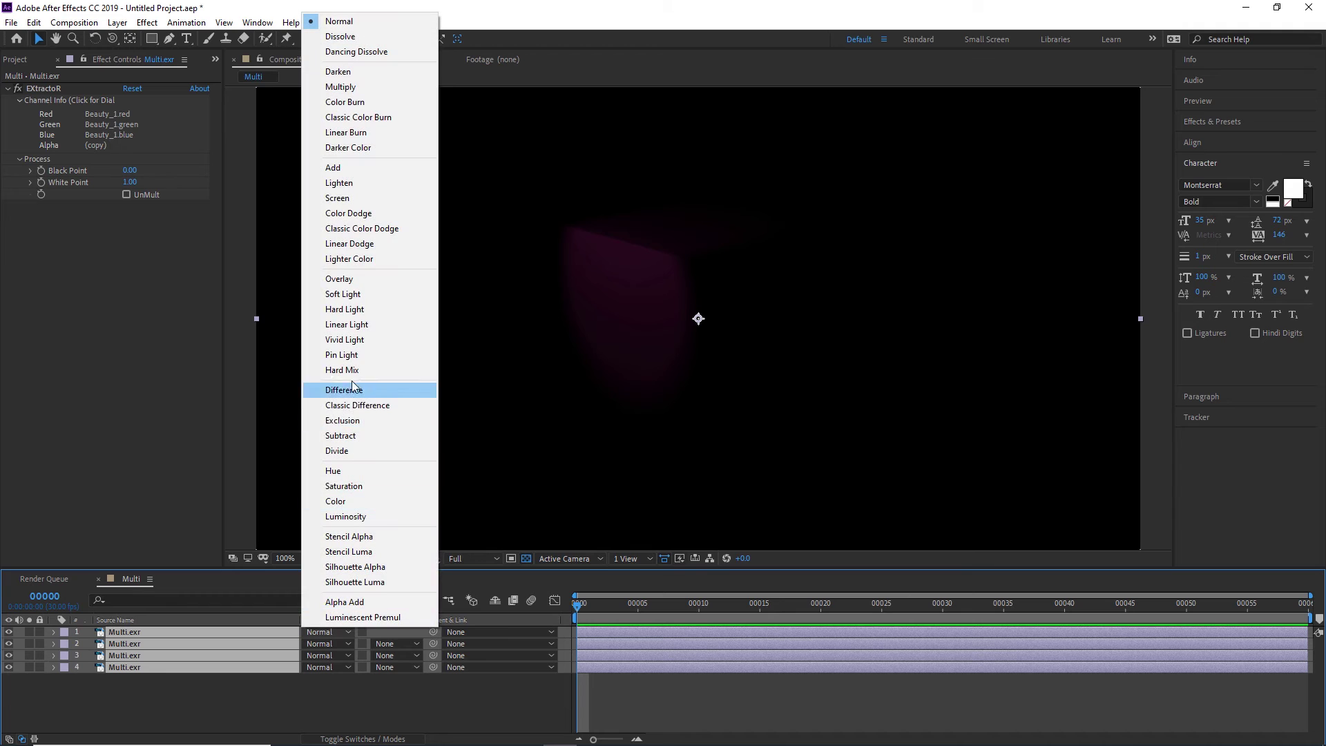
click(366, 168)
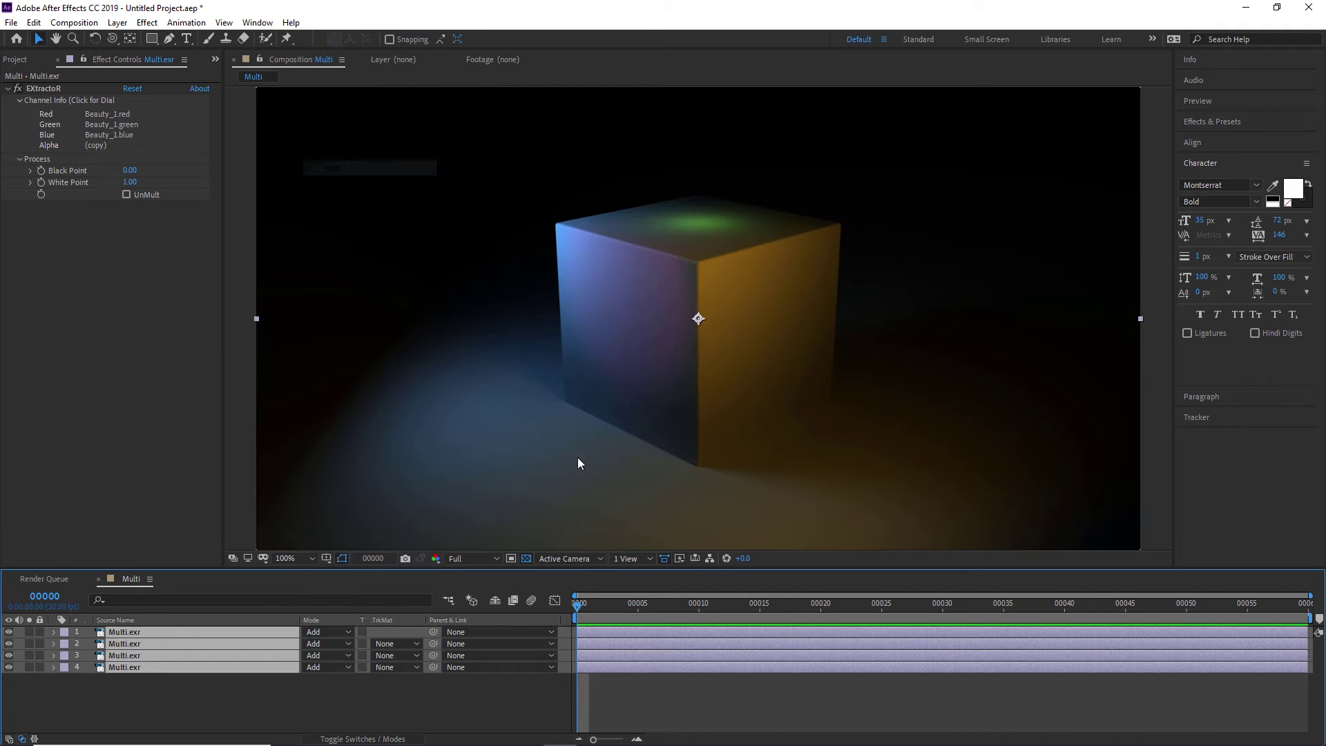
- Lower the top layer's opacity to 0%
key(ctrl+shift+a)
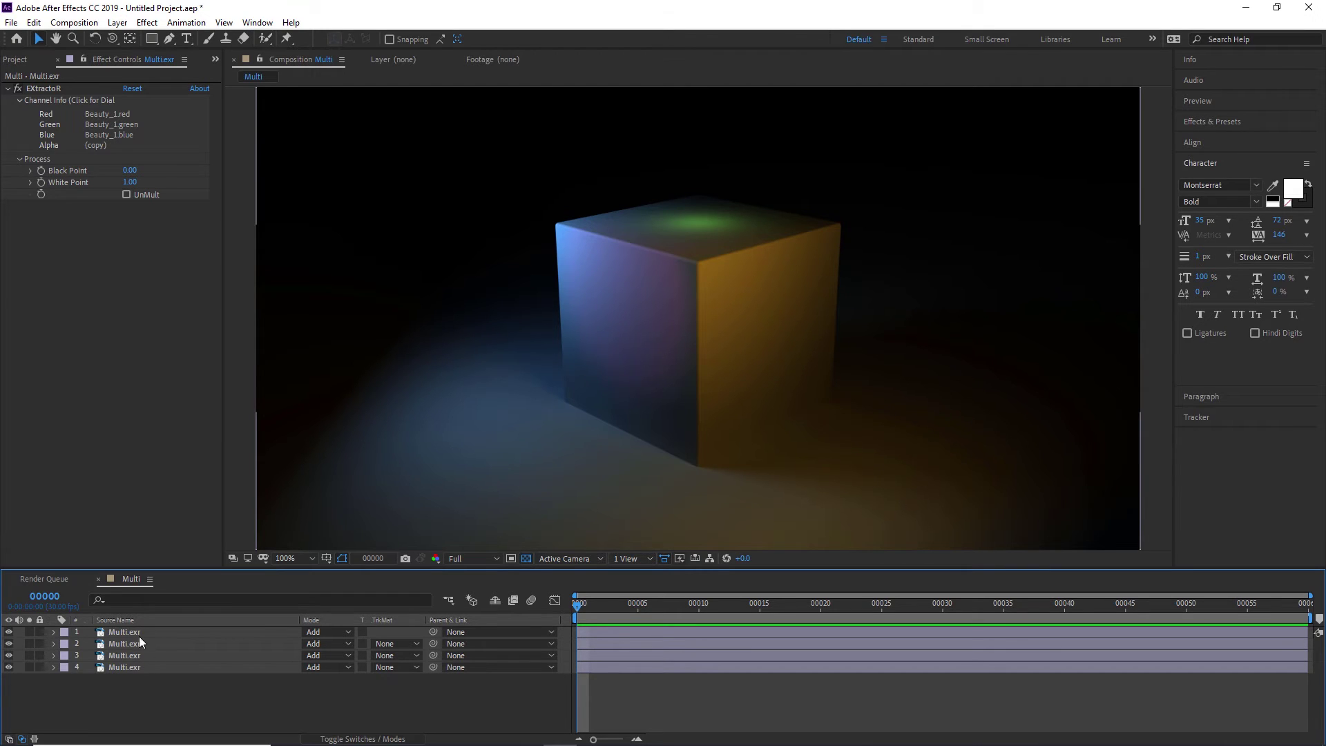
click(159, 632)
key(t)
drag(308, 644, 274, 667)
- Set the second Multi.exr layer's opacity back to 100
click(290, 659)
key(t)
click(151, 679)
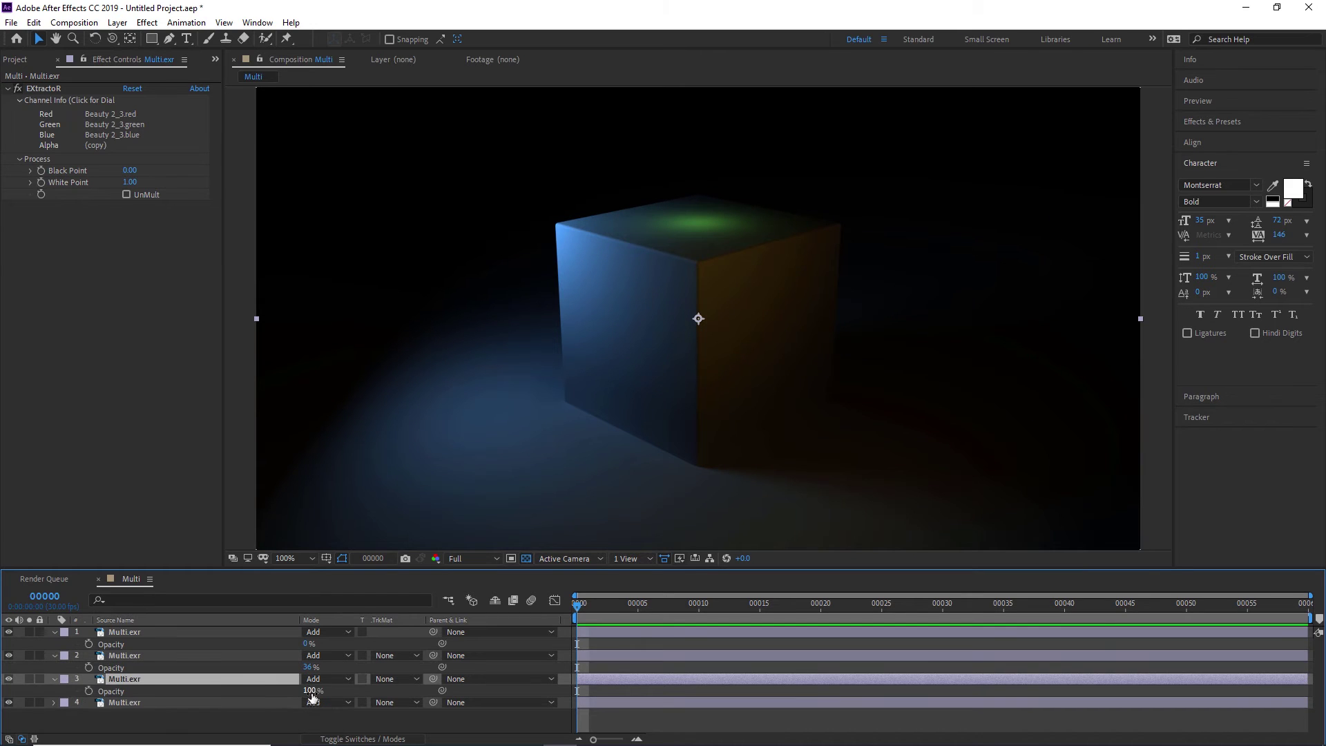
mouse_move(308, 668)
mouse_down()
mouse_move(293, 667)
mouse_move(321, 667)
mouse_up()
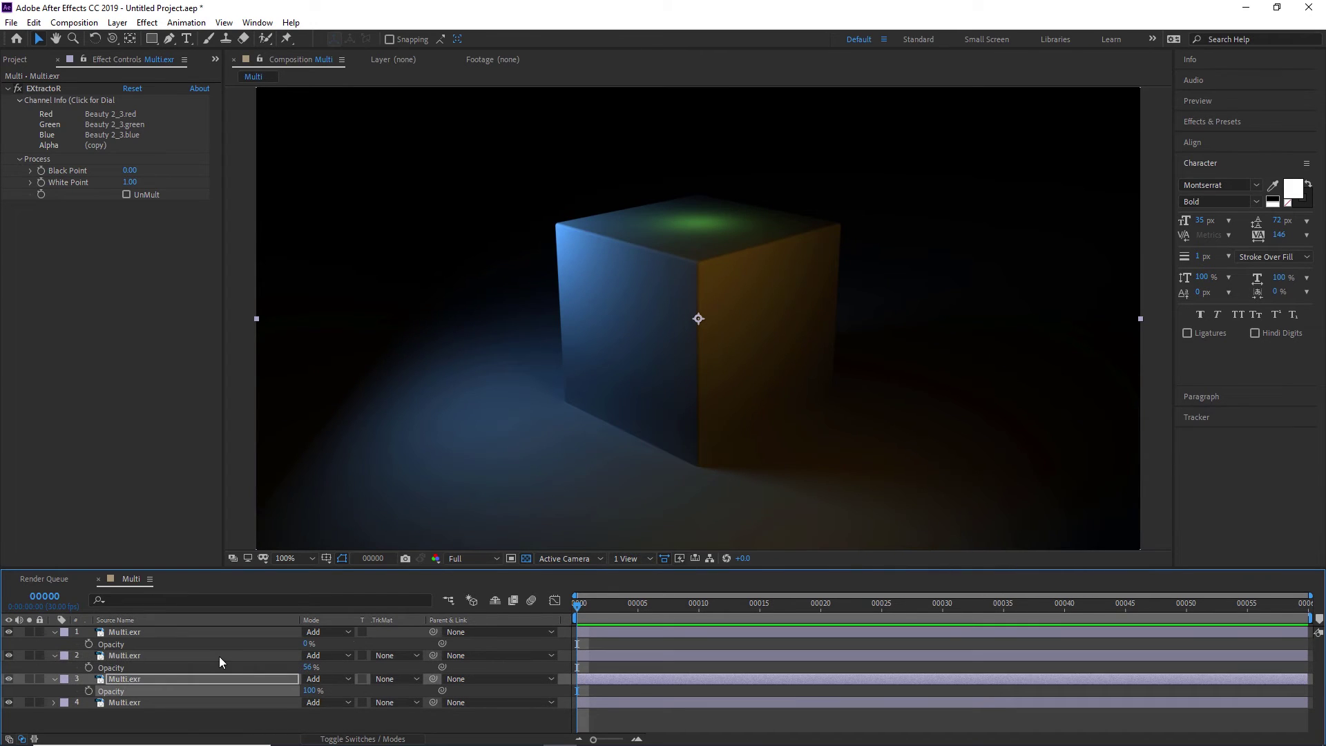
click(218, 656)
click(307, 667)
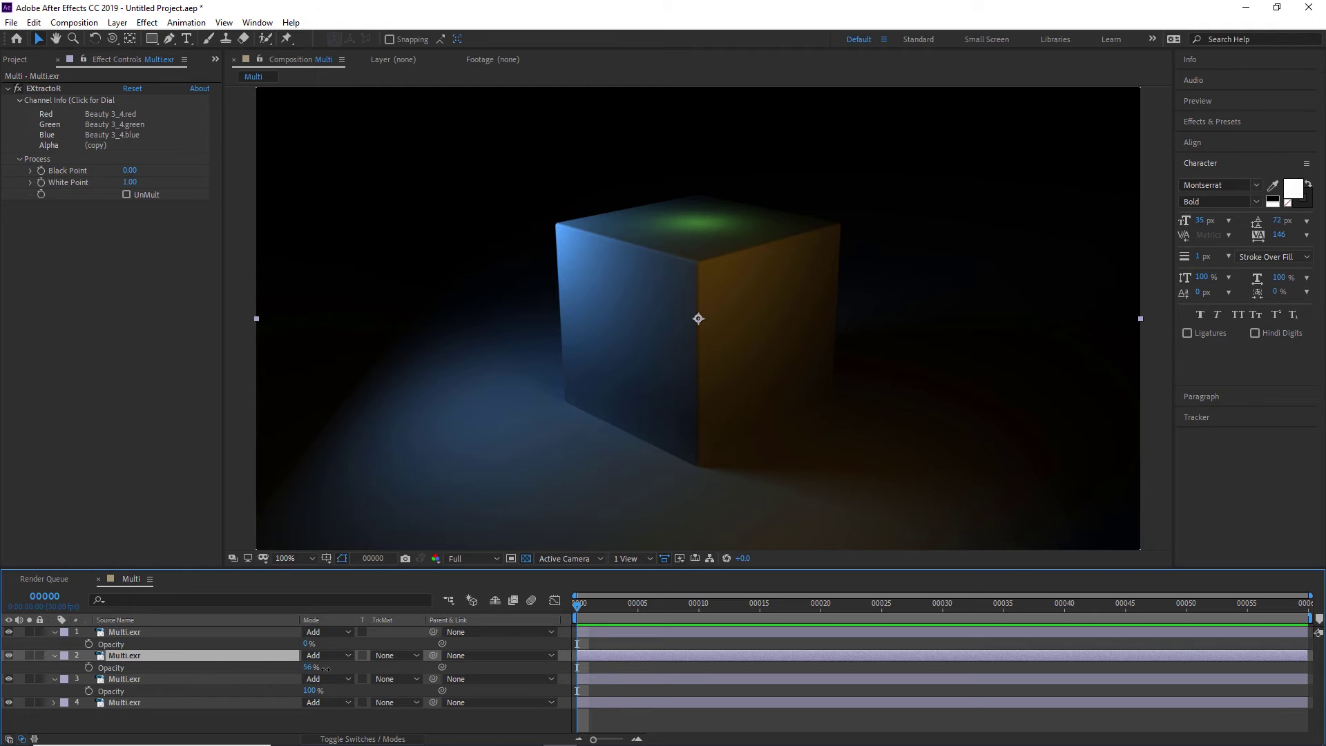
text(100)
key(Return)
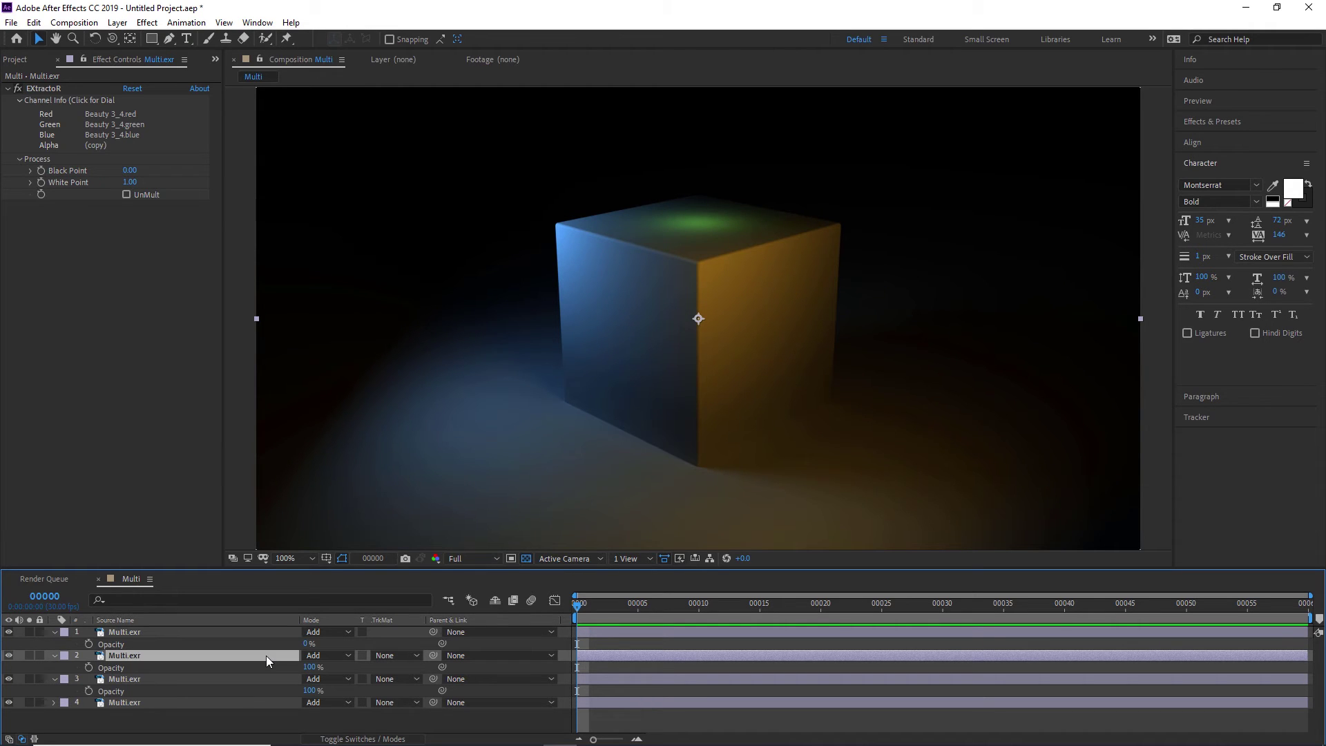
key(ctrl+space)
text(hue)
key(Return)
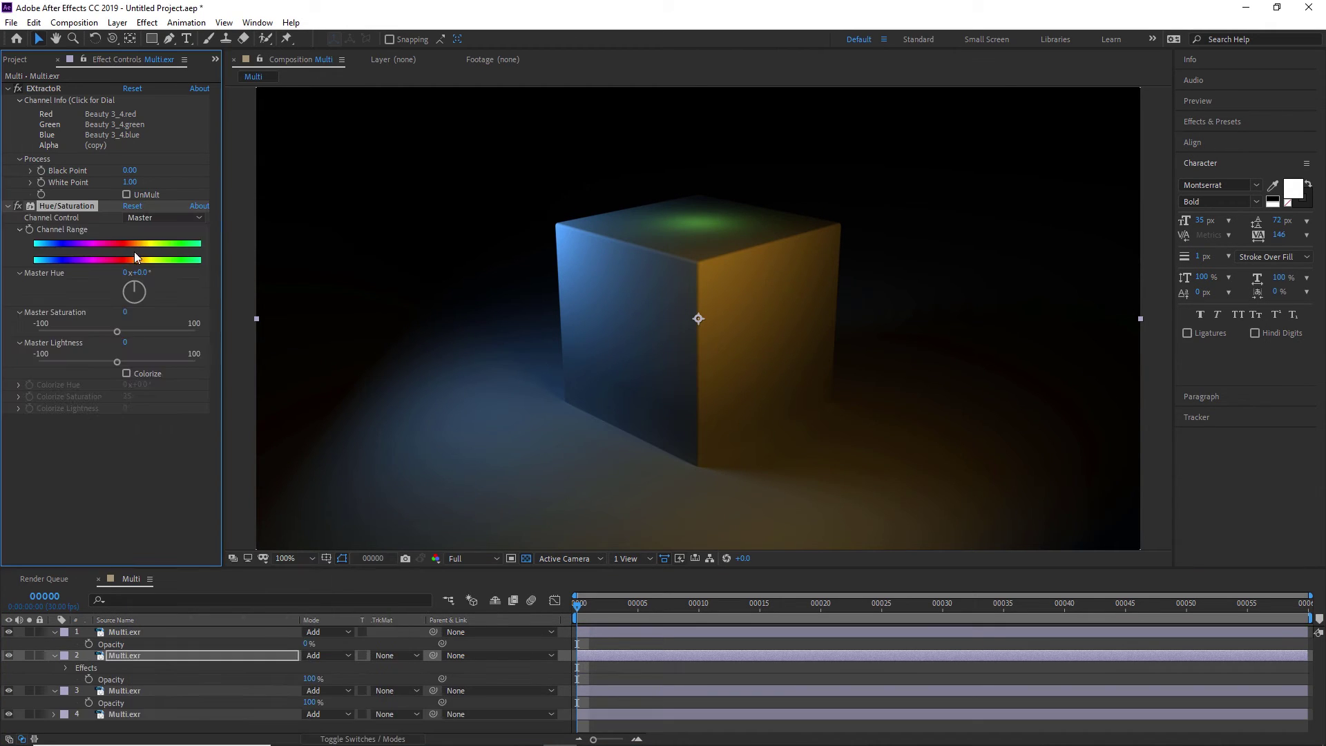
click(126, 373)
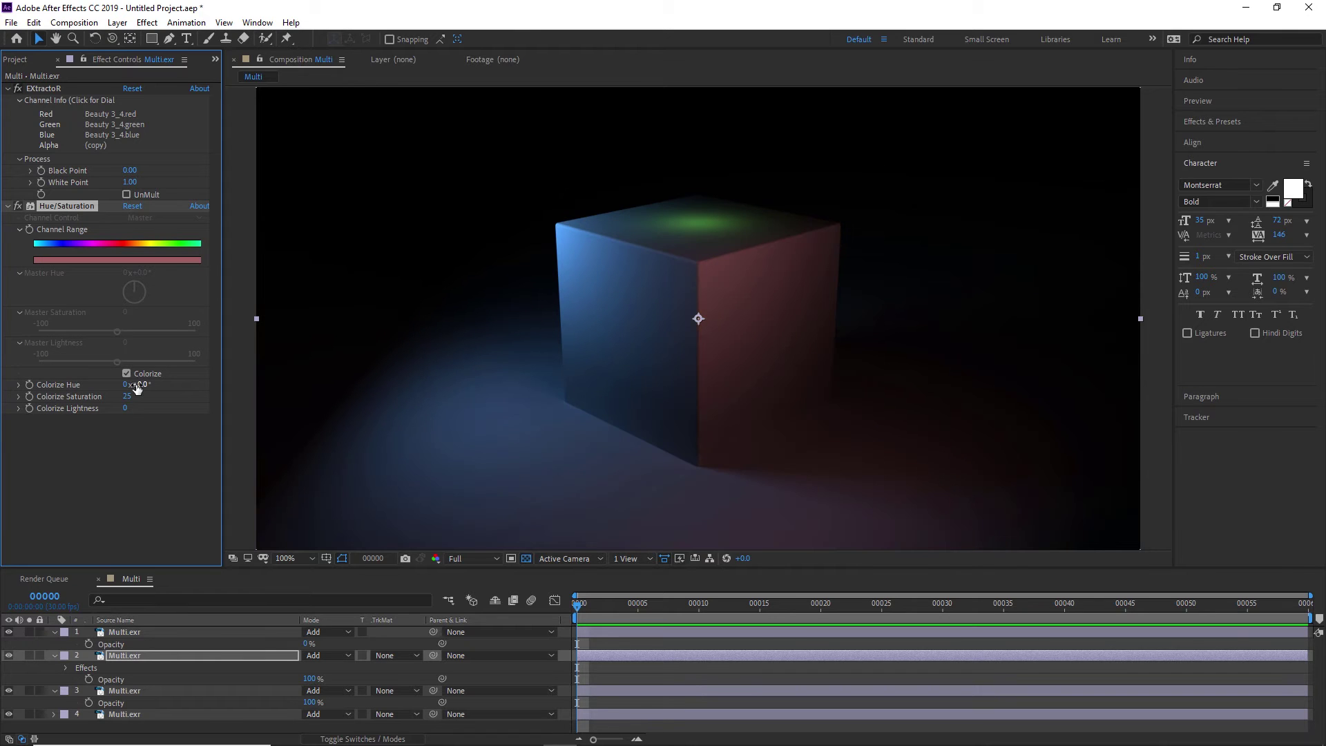
drag(137, 385, 260, 381)
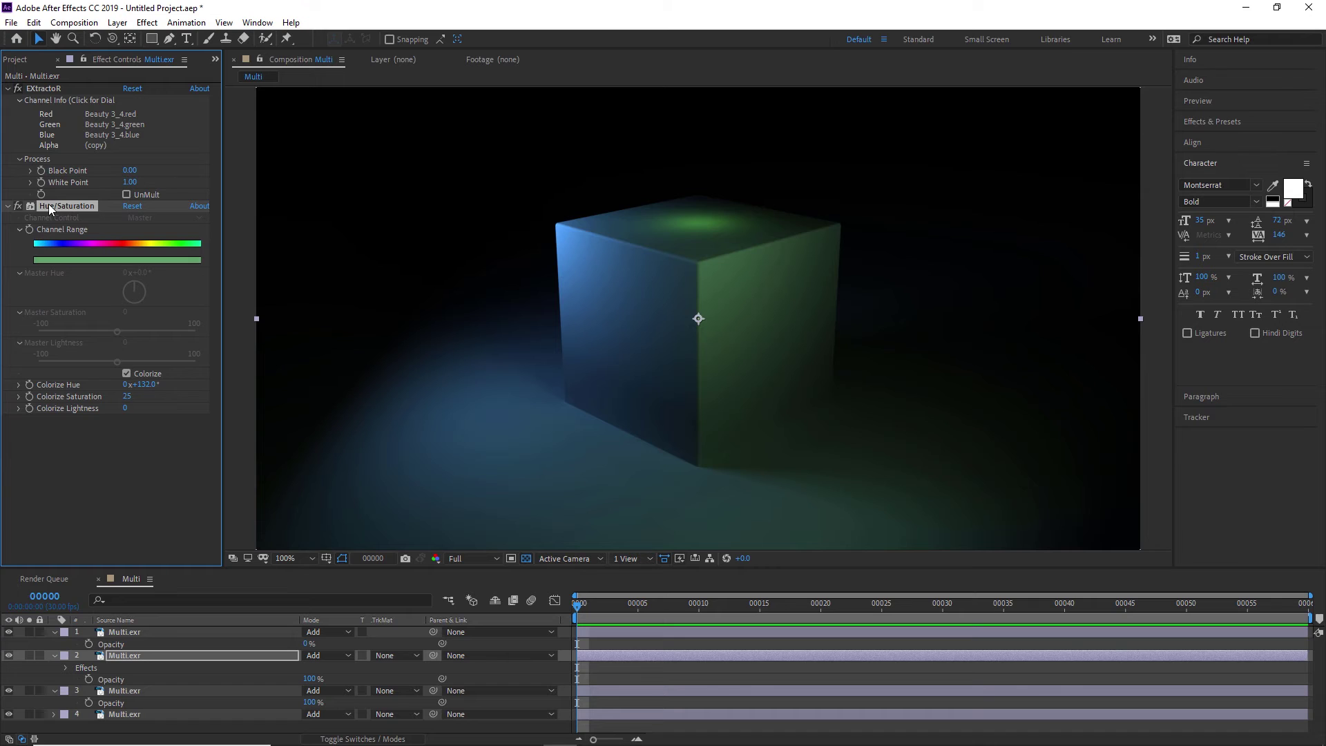
key(Delete)
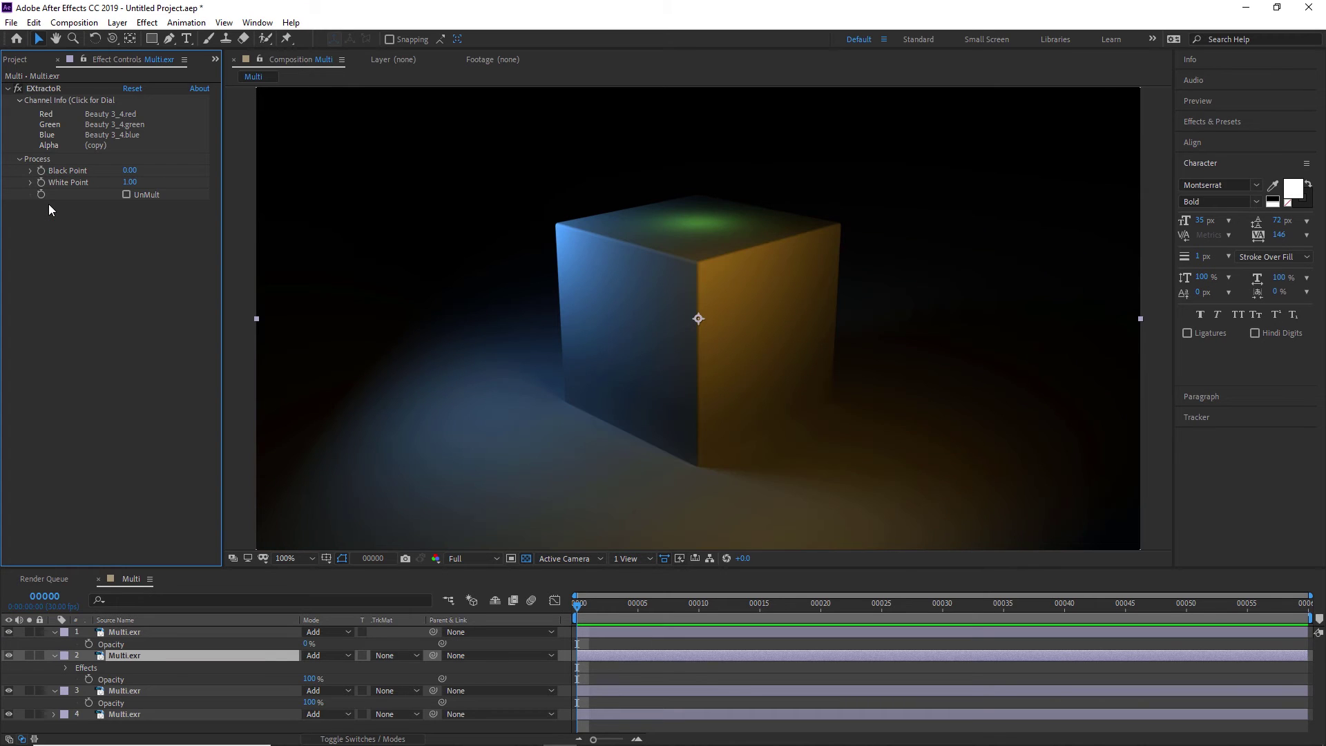
key(ctrl+space)
text(level)
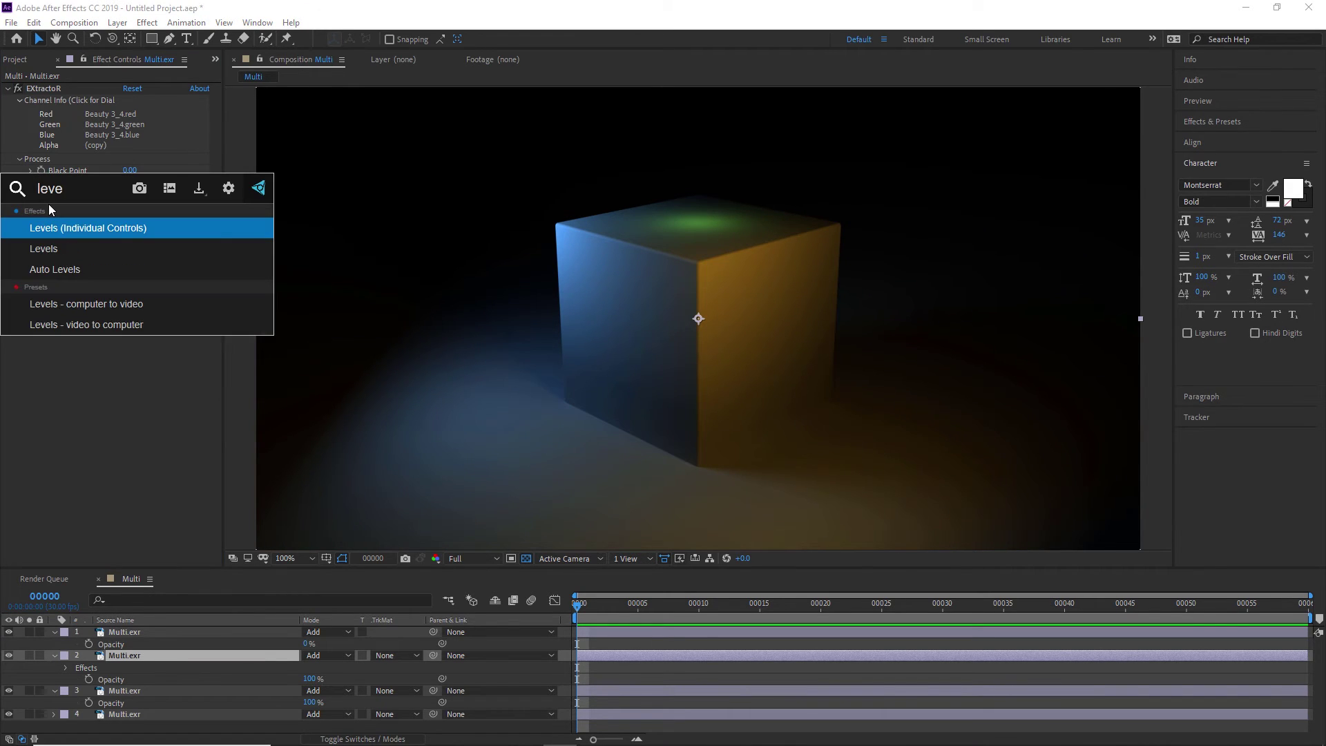
key(Return)
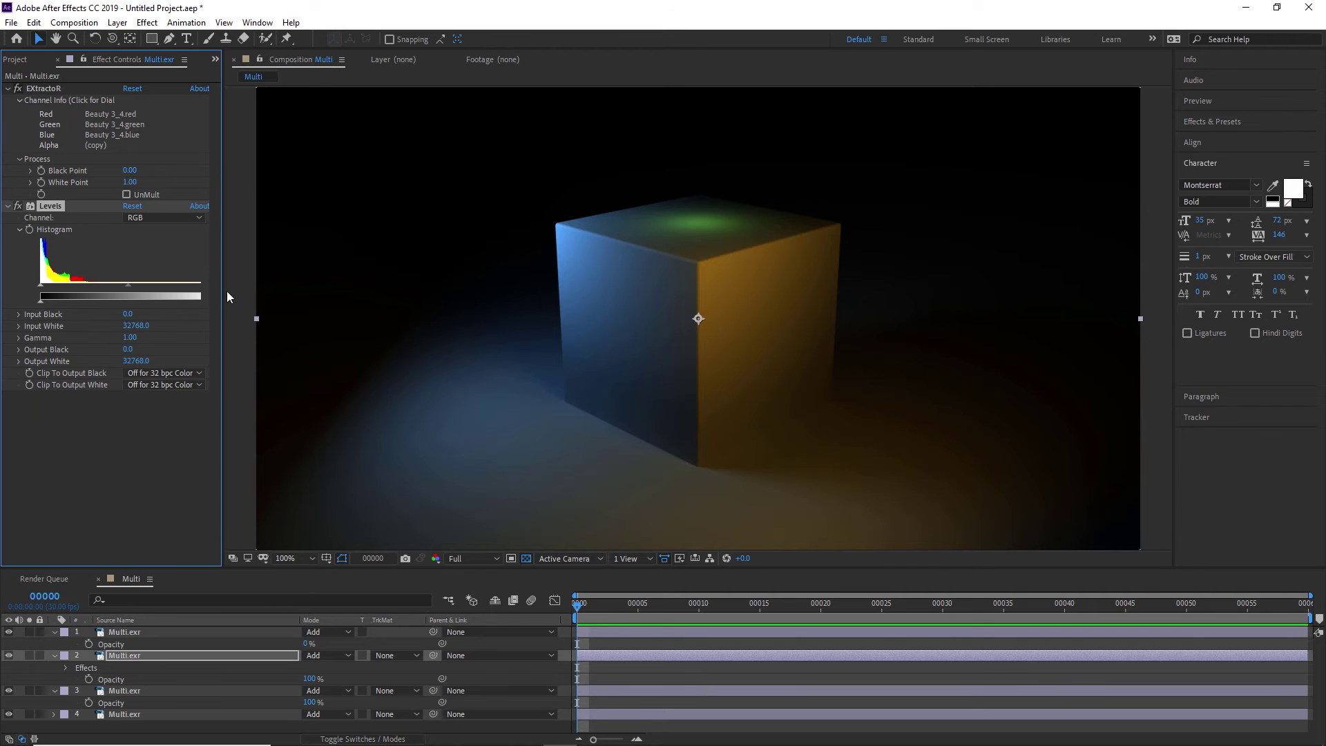
drag(216, 284, 144, 285)
- Delete the Levels effect, show layer 2's Opacity at 100%, and enlarge the timeline
key(Delete)
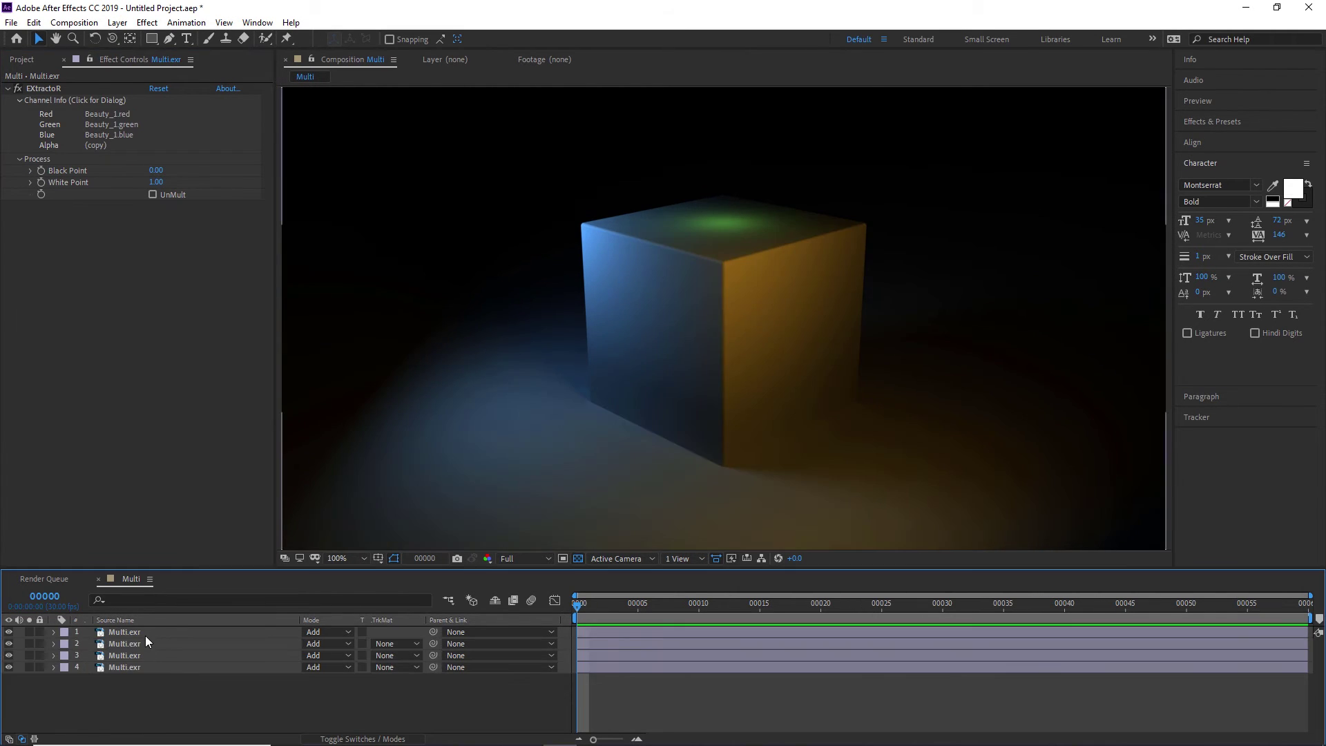
click(135, 644)
key(t)
mouse_move(310, 654)
mouse_down()
mouse_move(228, 665)
mouse_move(293, 665)
mouse_up()
click(128, 644)
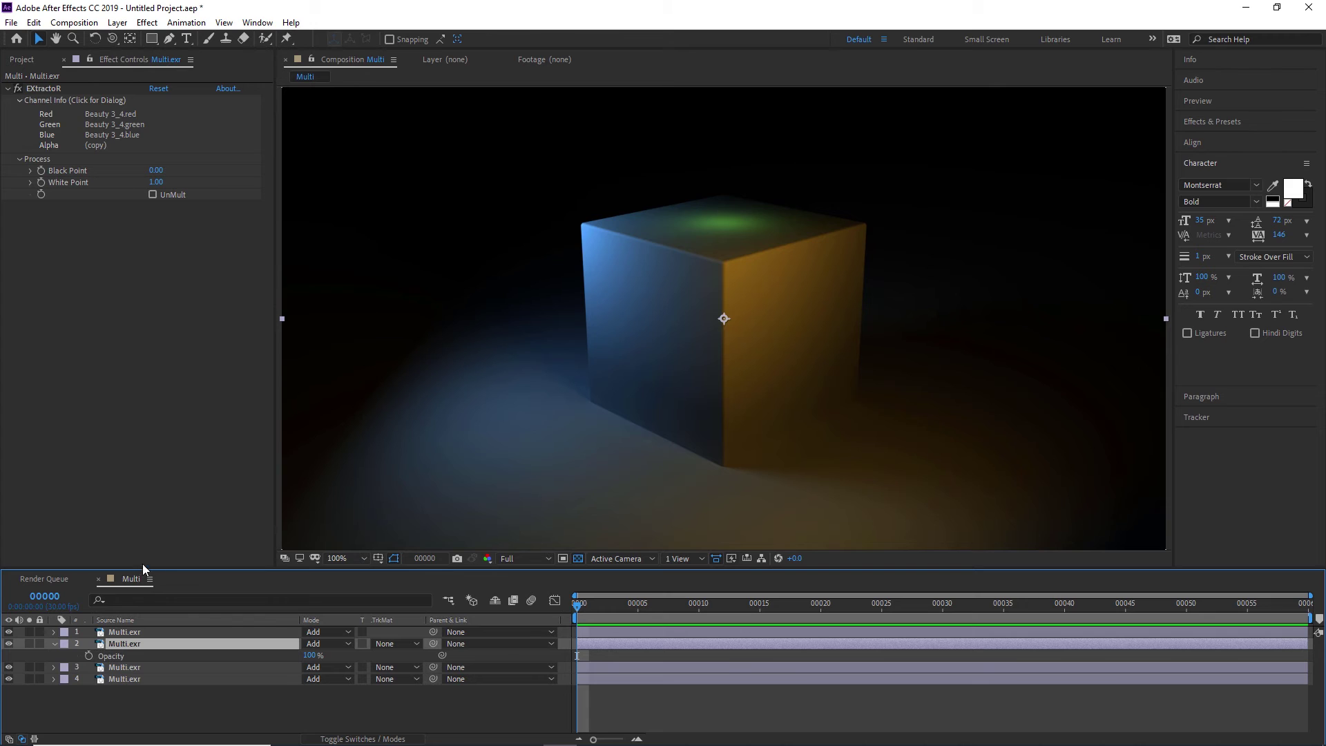
drag(141, 568, 141, 482)
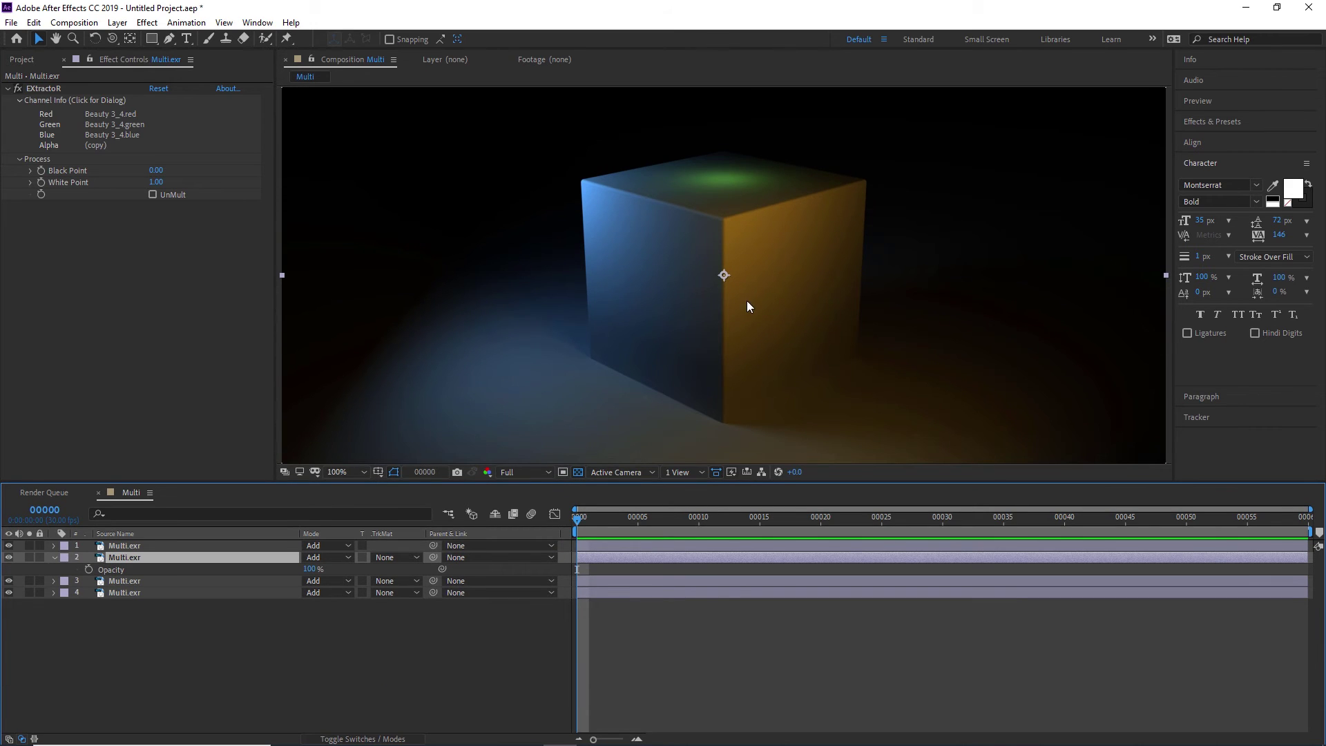
alt+click(88, 569)
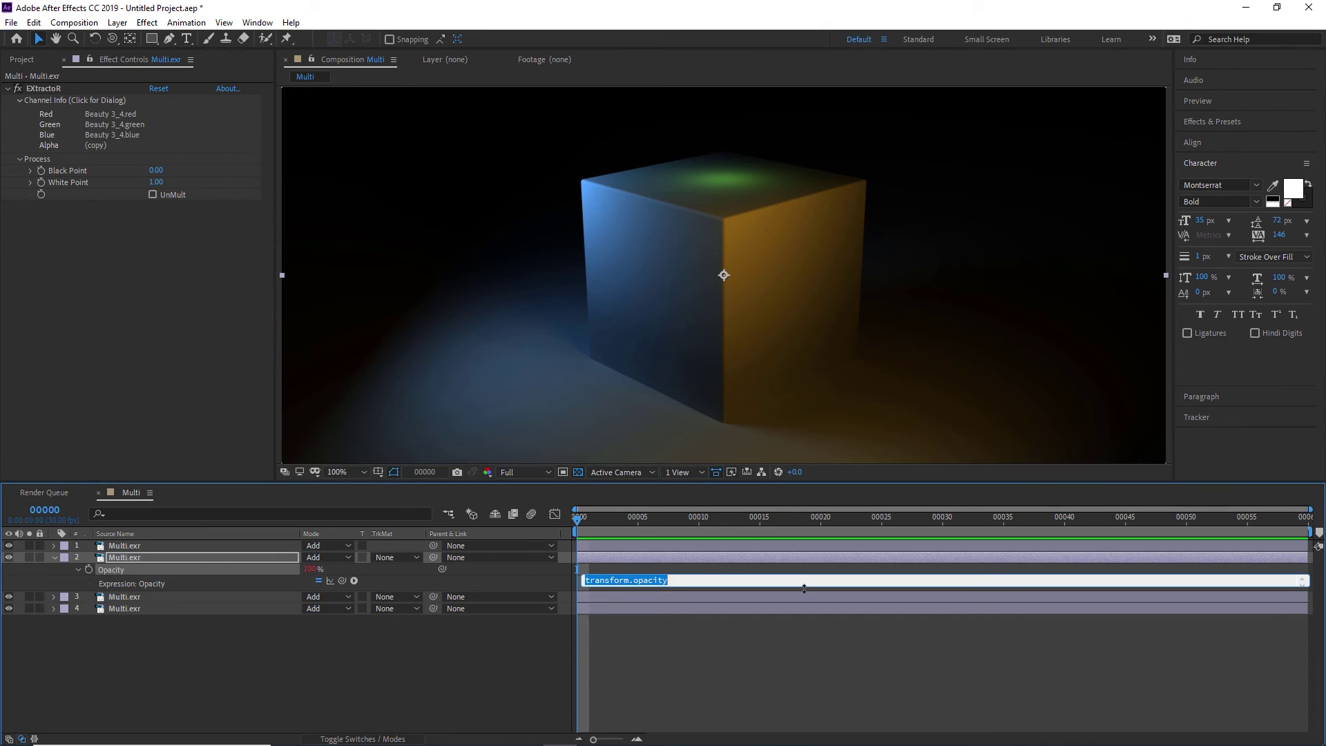
- Add a wiggle(5,100) expression to layer 2's opacity and preview the flicker
text(wiggle(5,100)
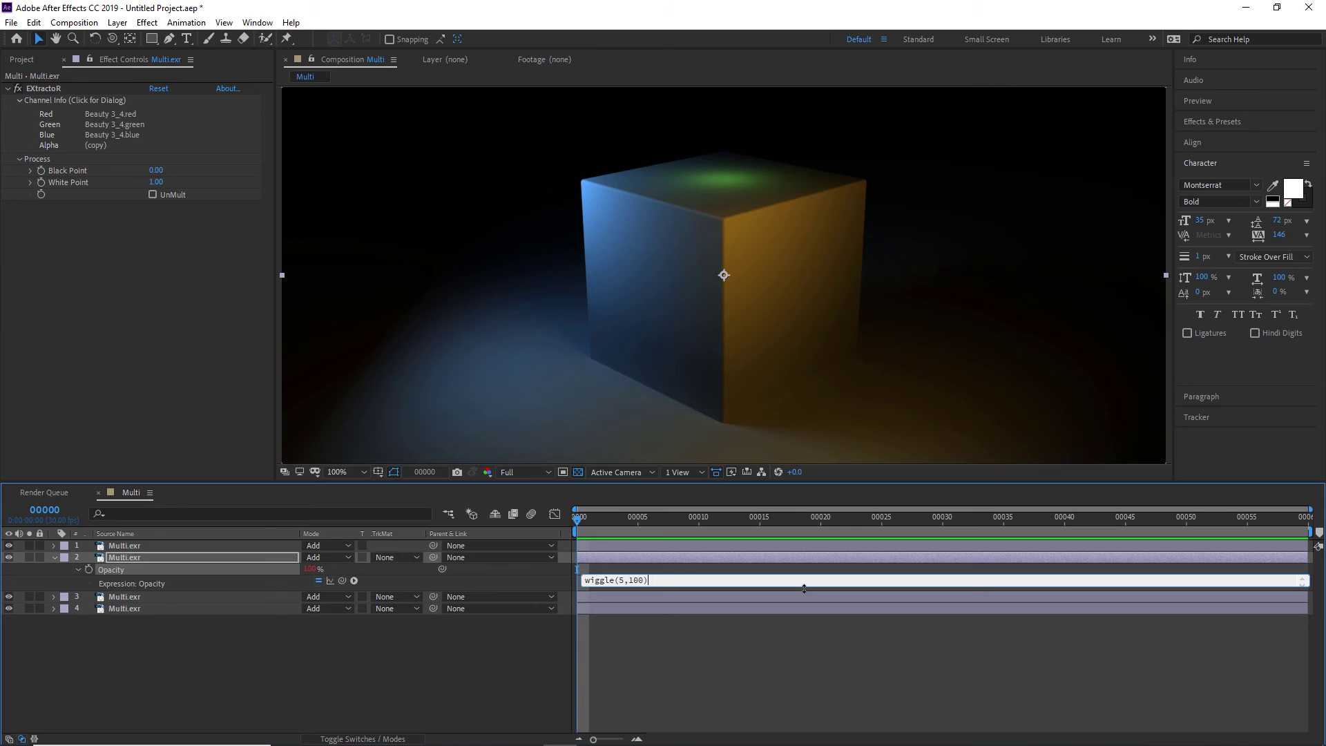
click(720, 625)
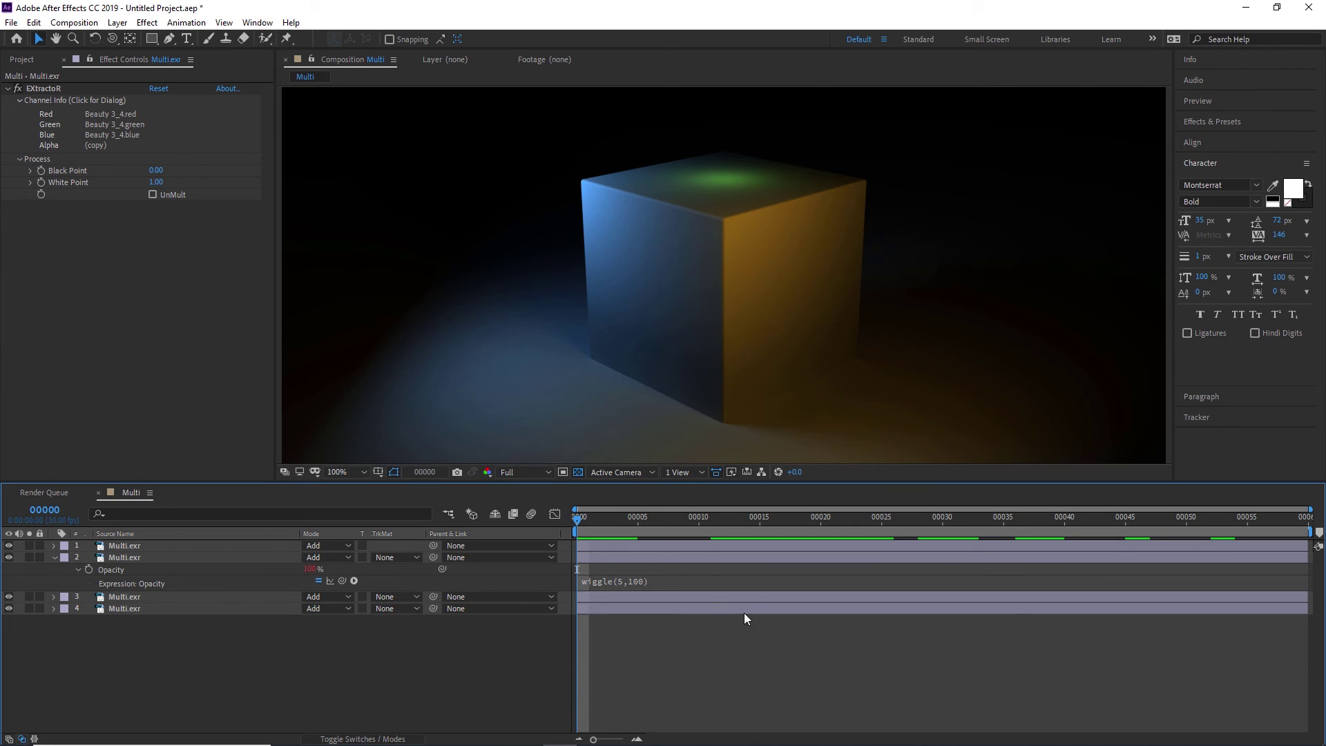
key(space)
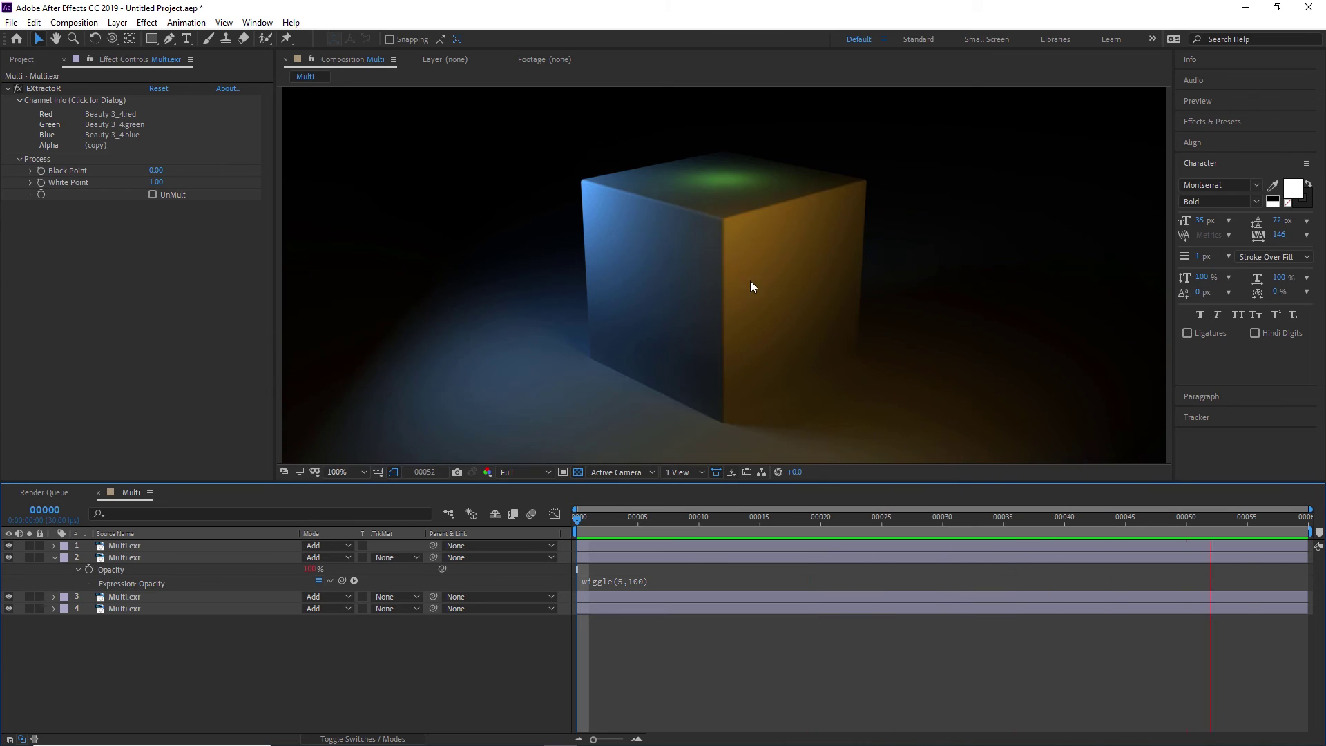
- Change the expression to wiggle(25,100) and preview the faster flicker
click(617, 580)
click(619, 580)
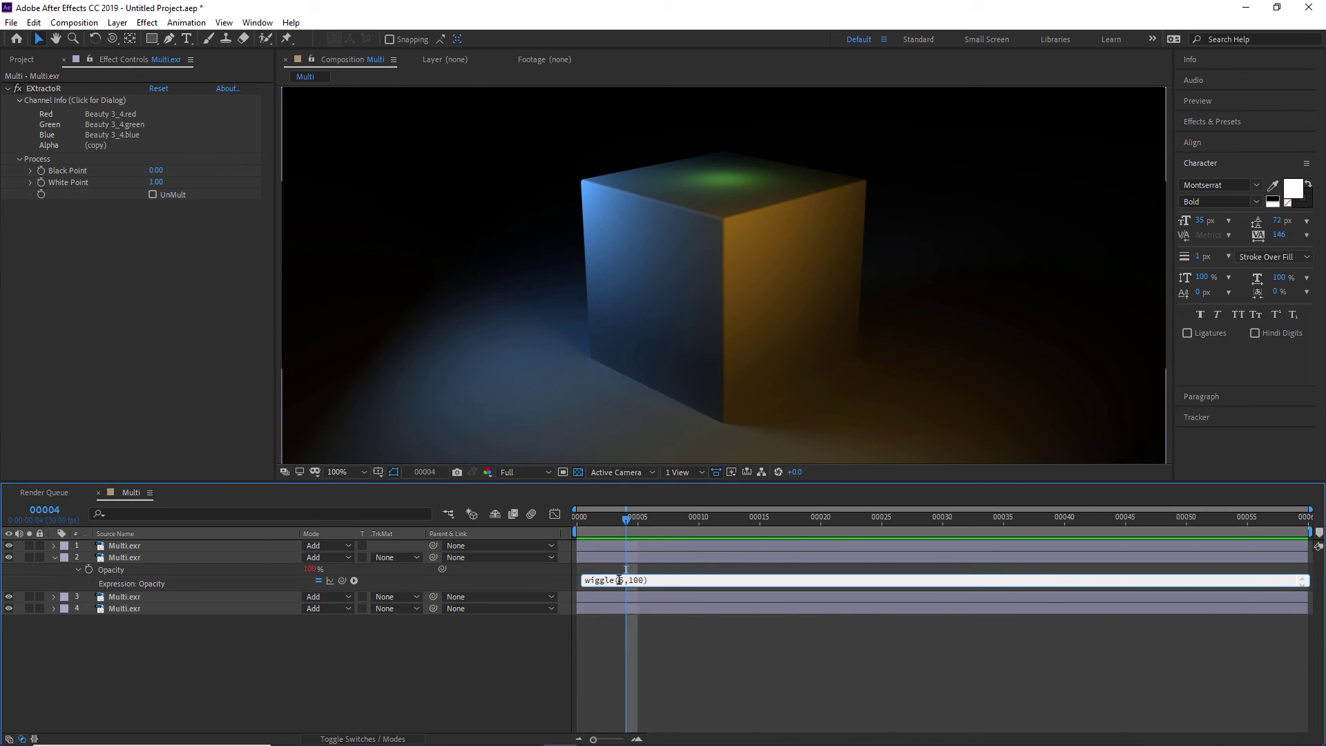
text(0)
key(BackSpace)
text(2)
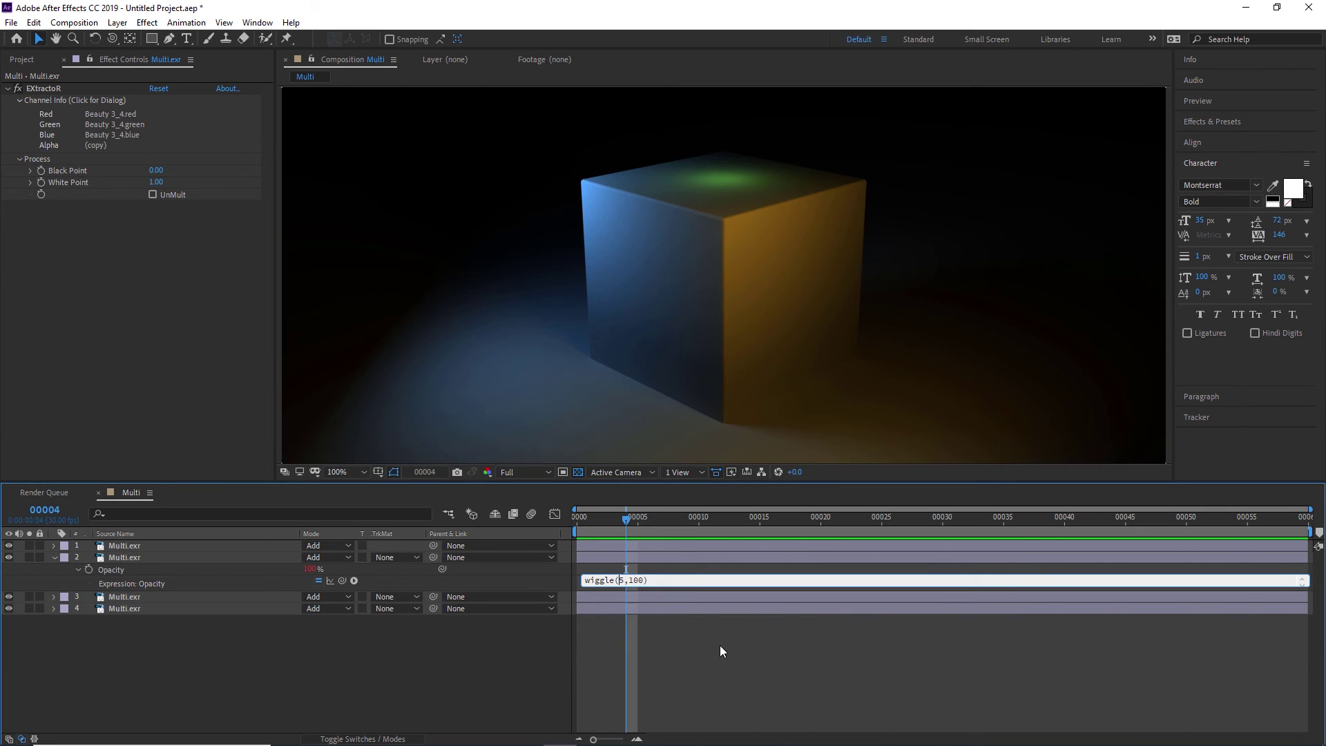
click(720, 645)
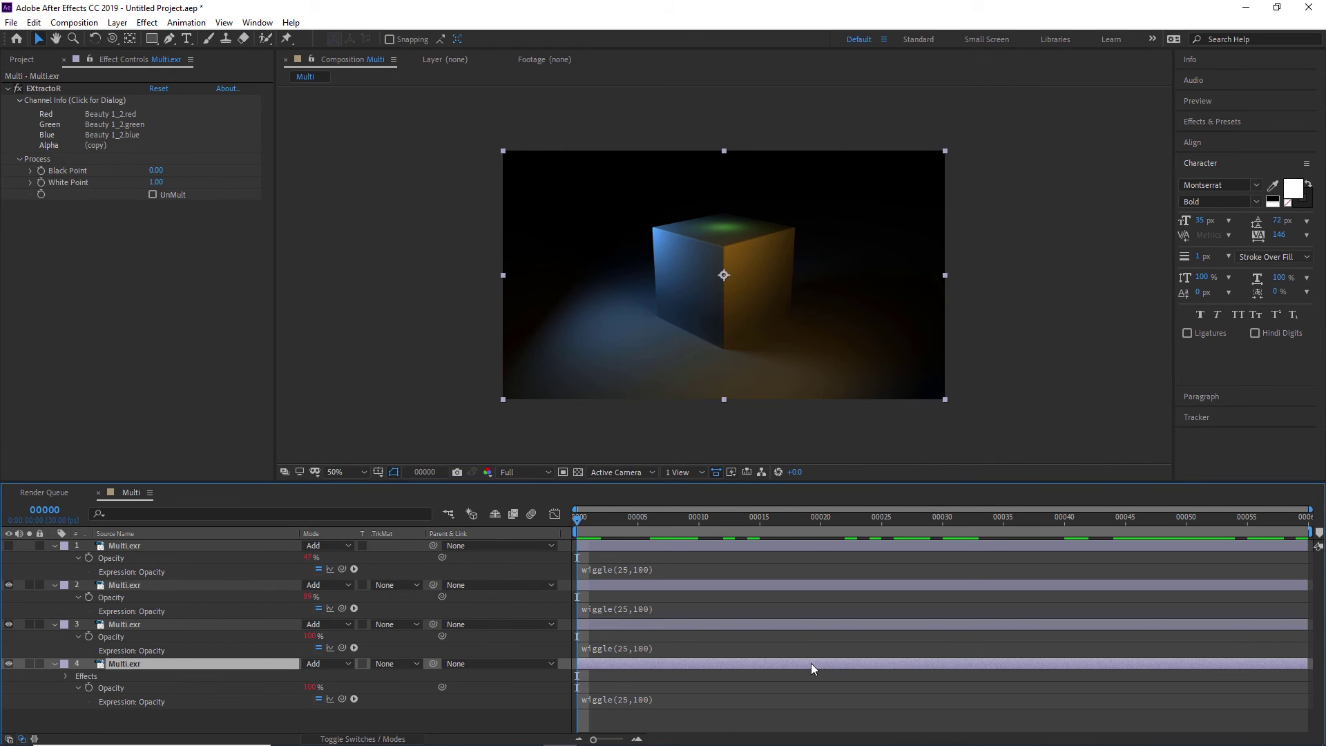
key(space)
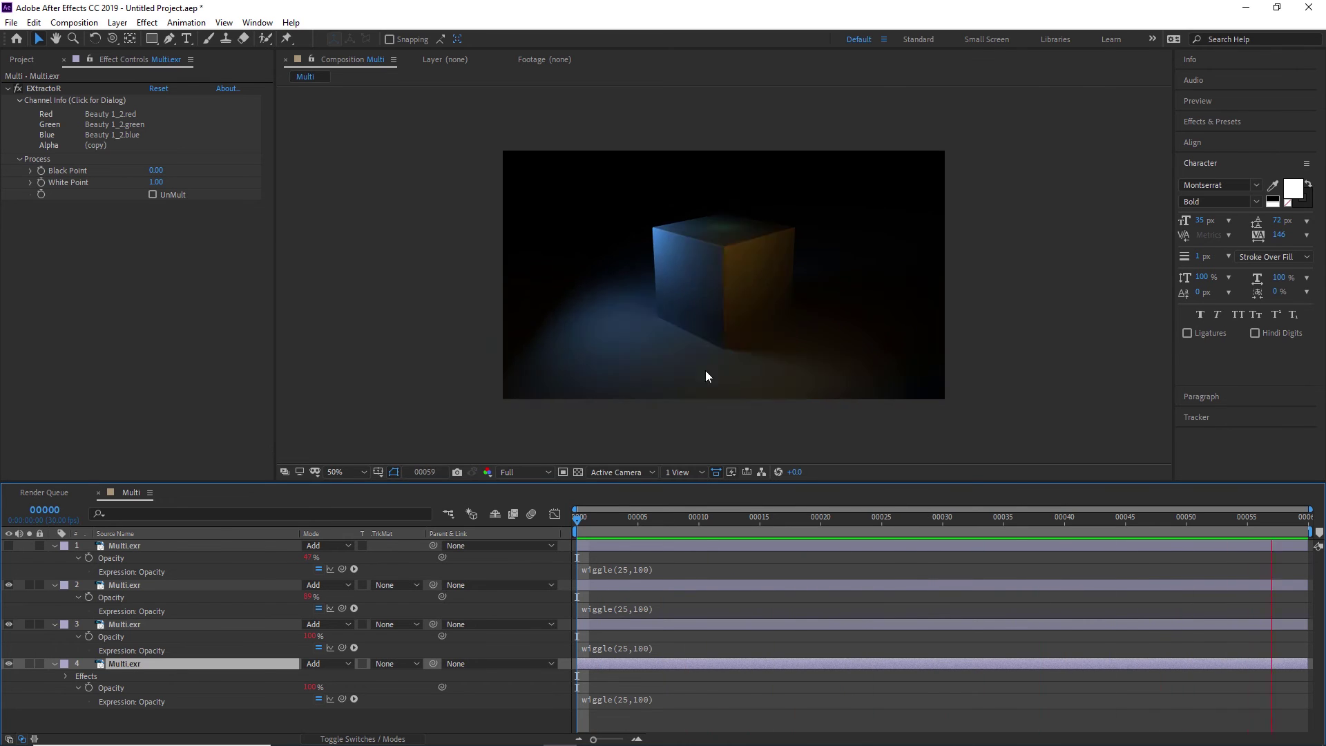
click(821, 516)
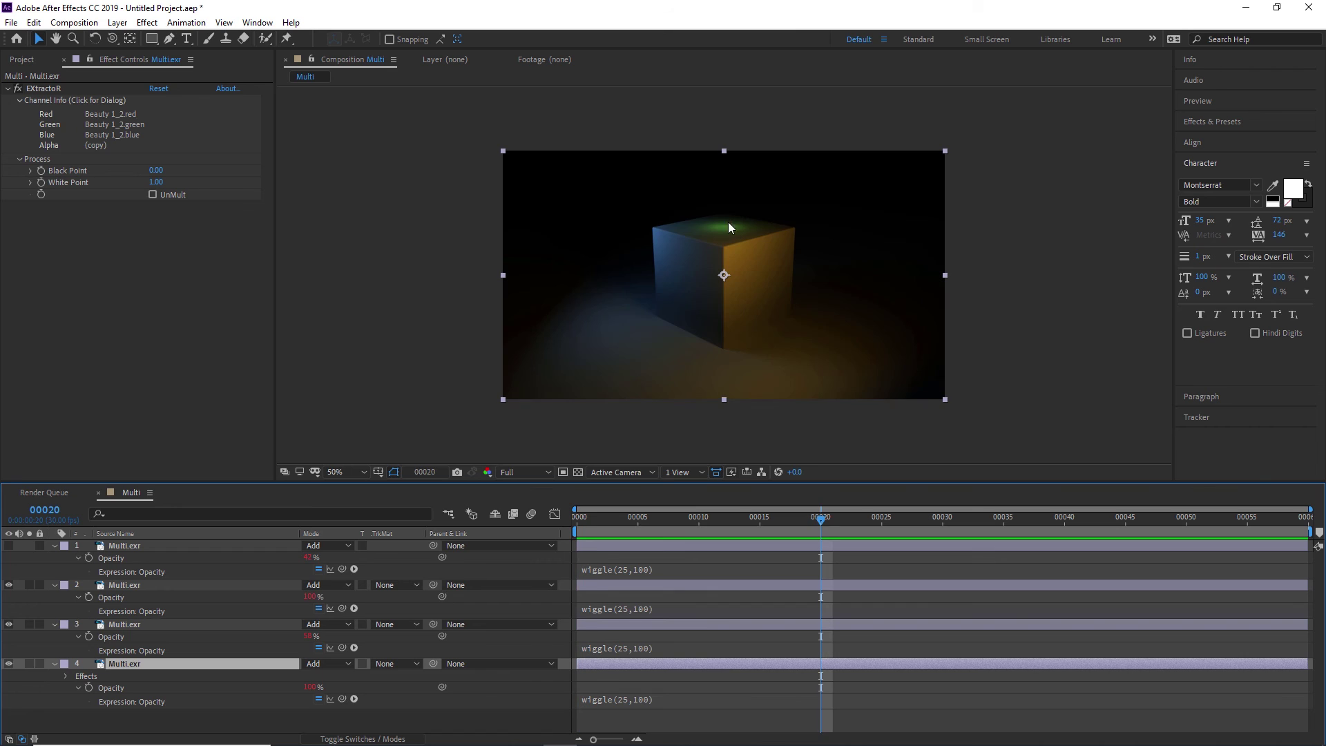
- Add Hue/Saturation to the fourth light layer with Master Saturation at -100
key(ctrl+space)
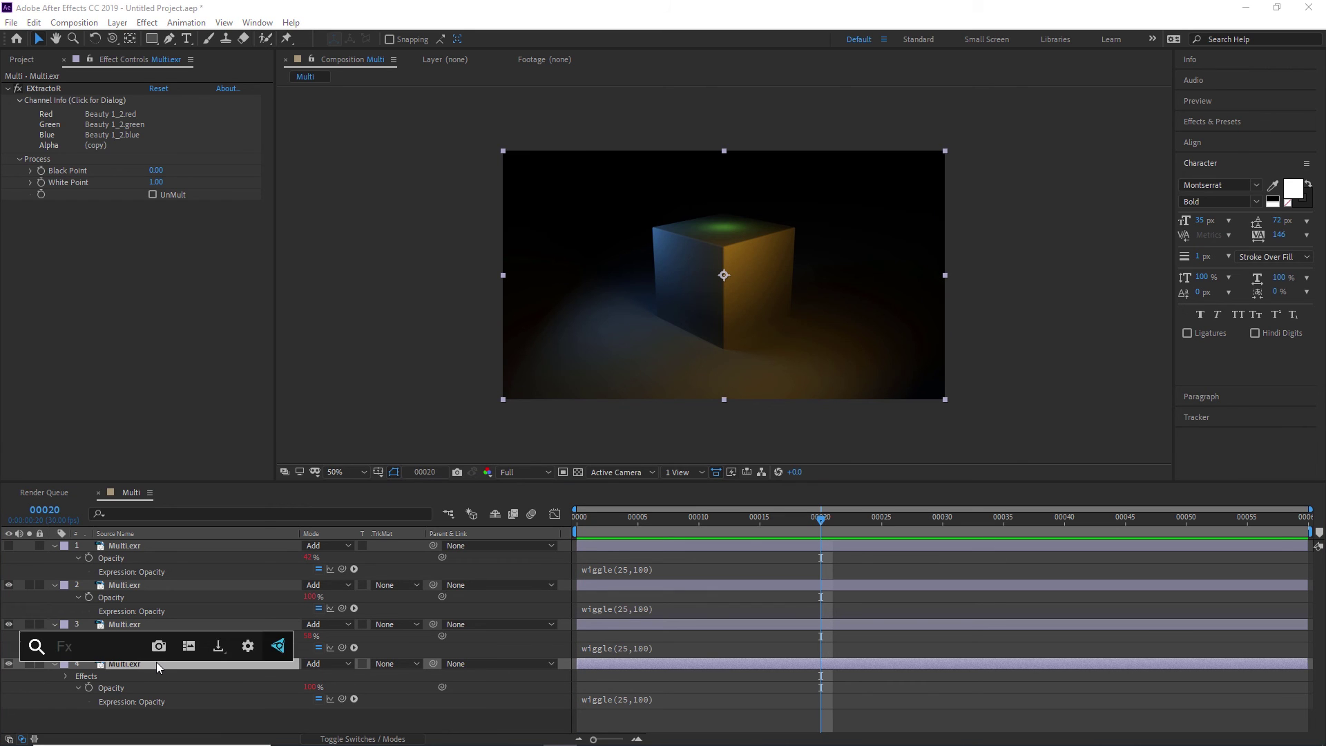
text(hue)
key(Return)
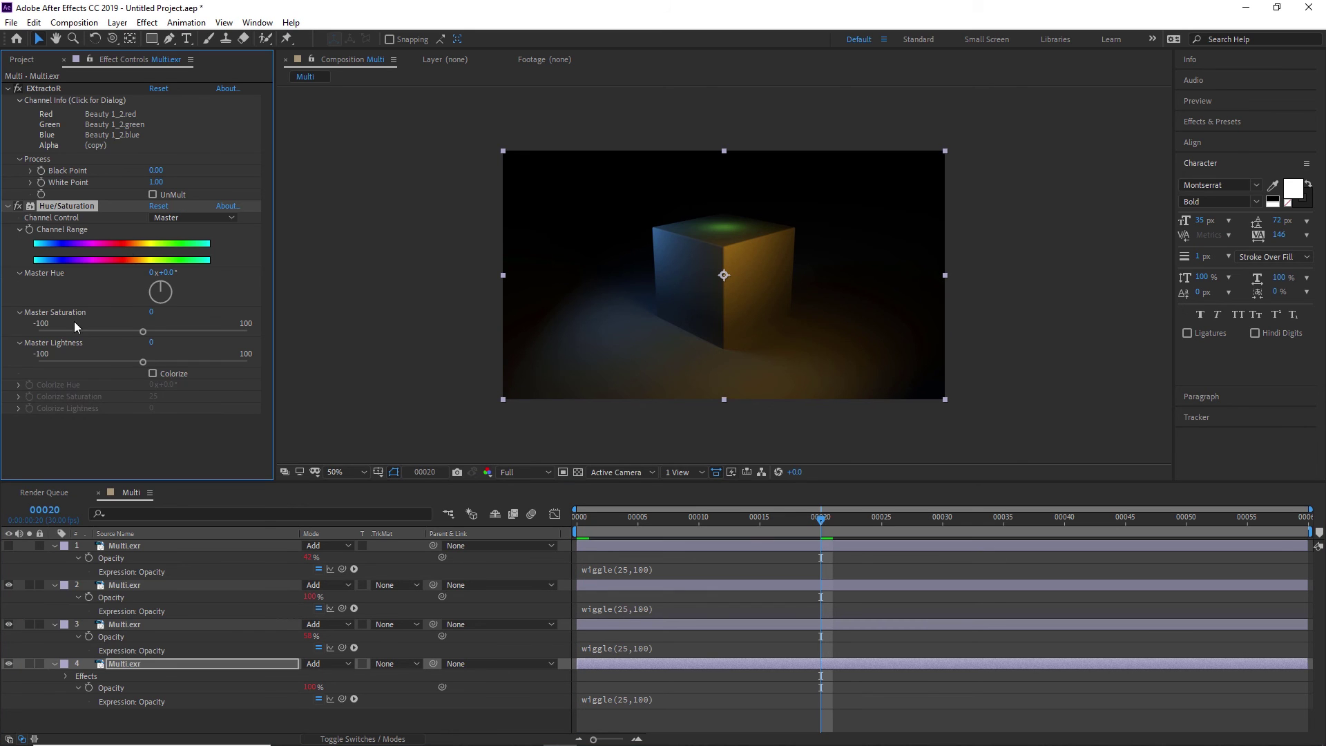
drag(143, 331, 2, 325)
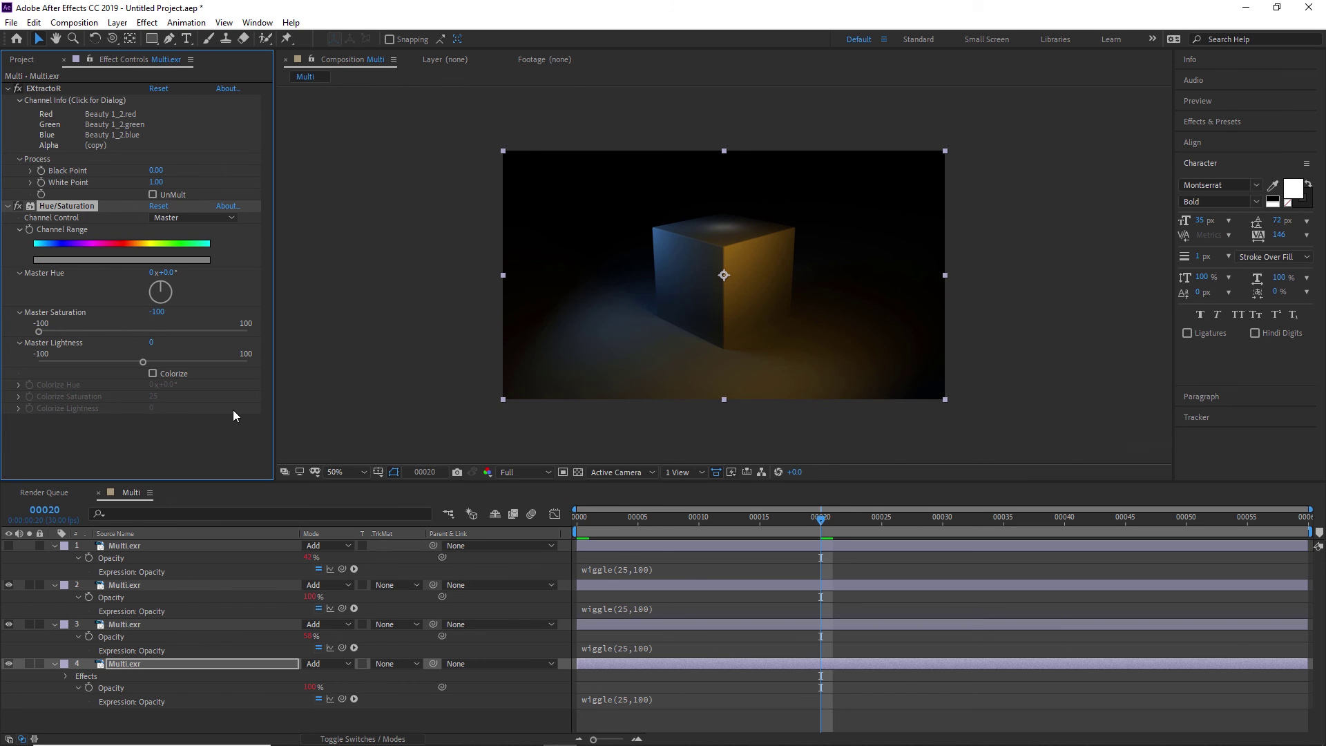
- Preview the flickering lights, then go to frame 25 and deselect the fourth layer
key(space)
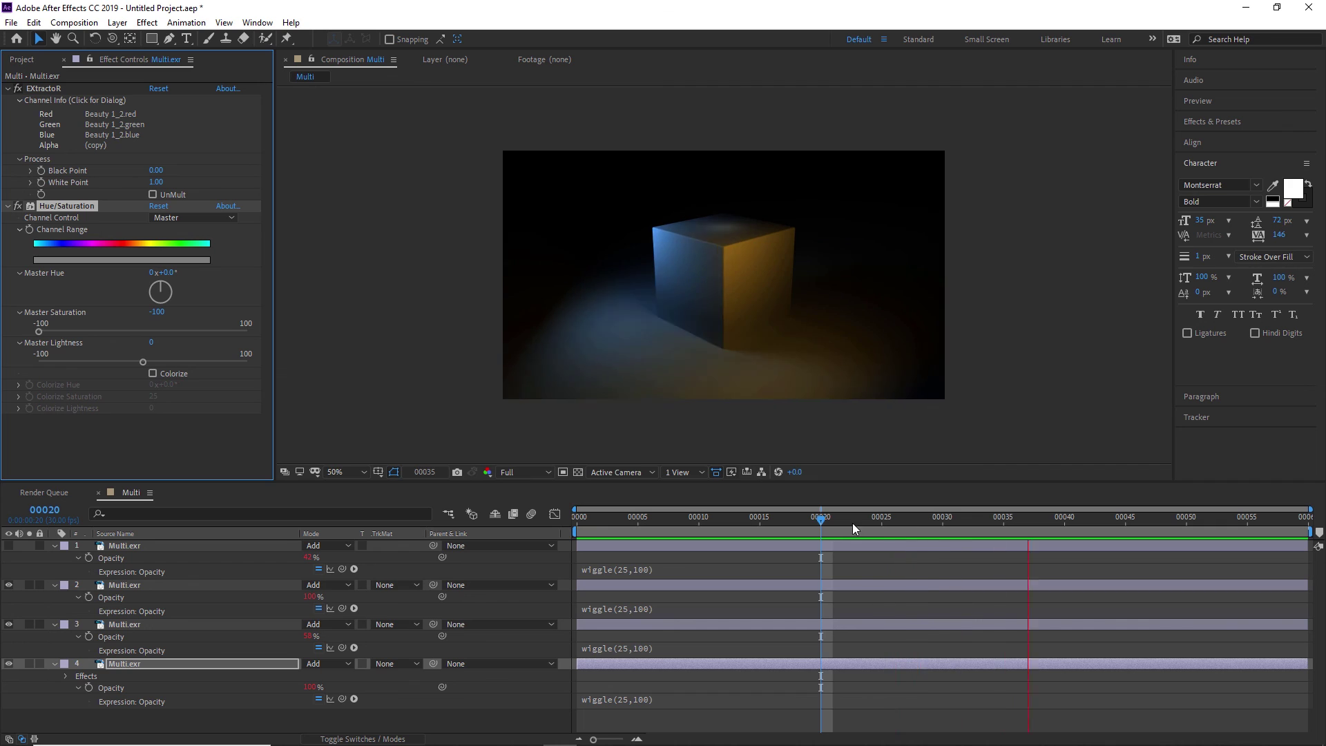
key(space)
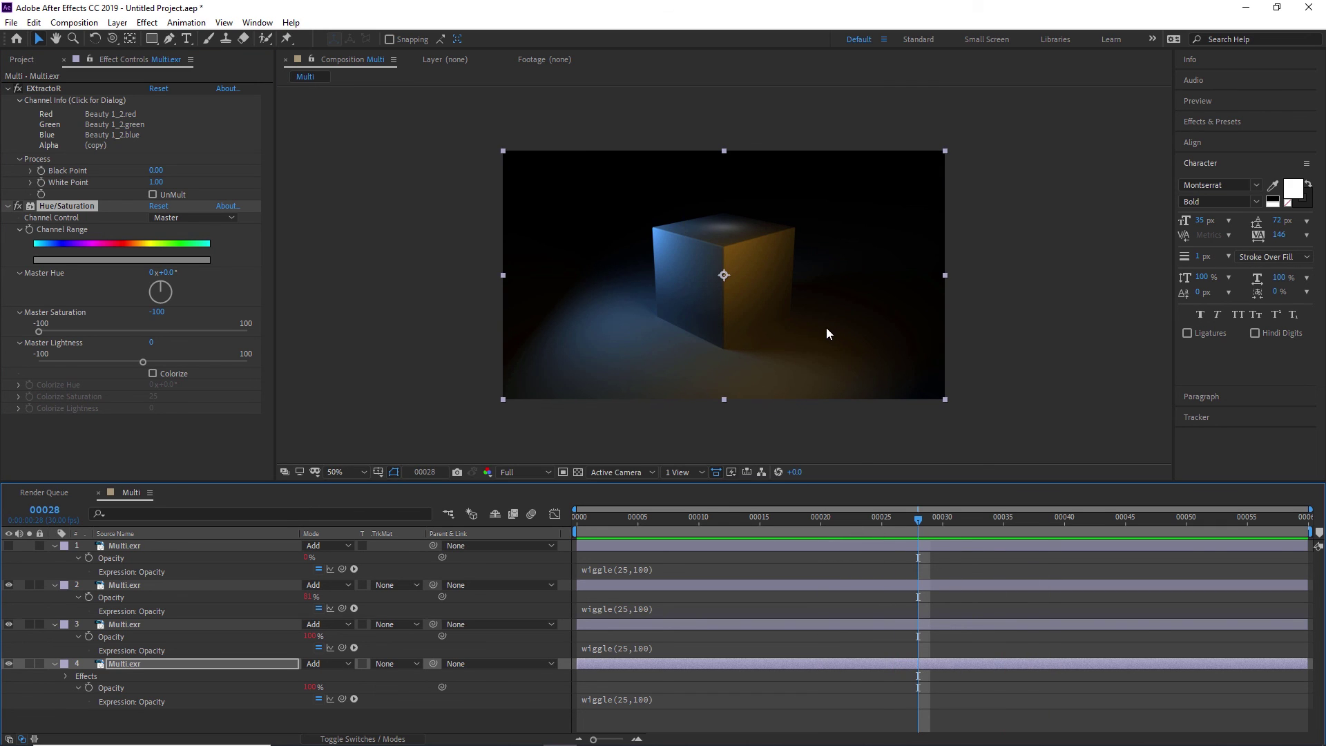
click(879, 516)
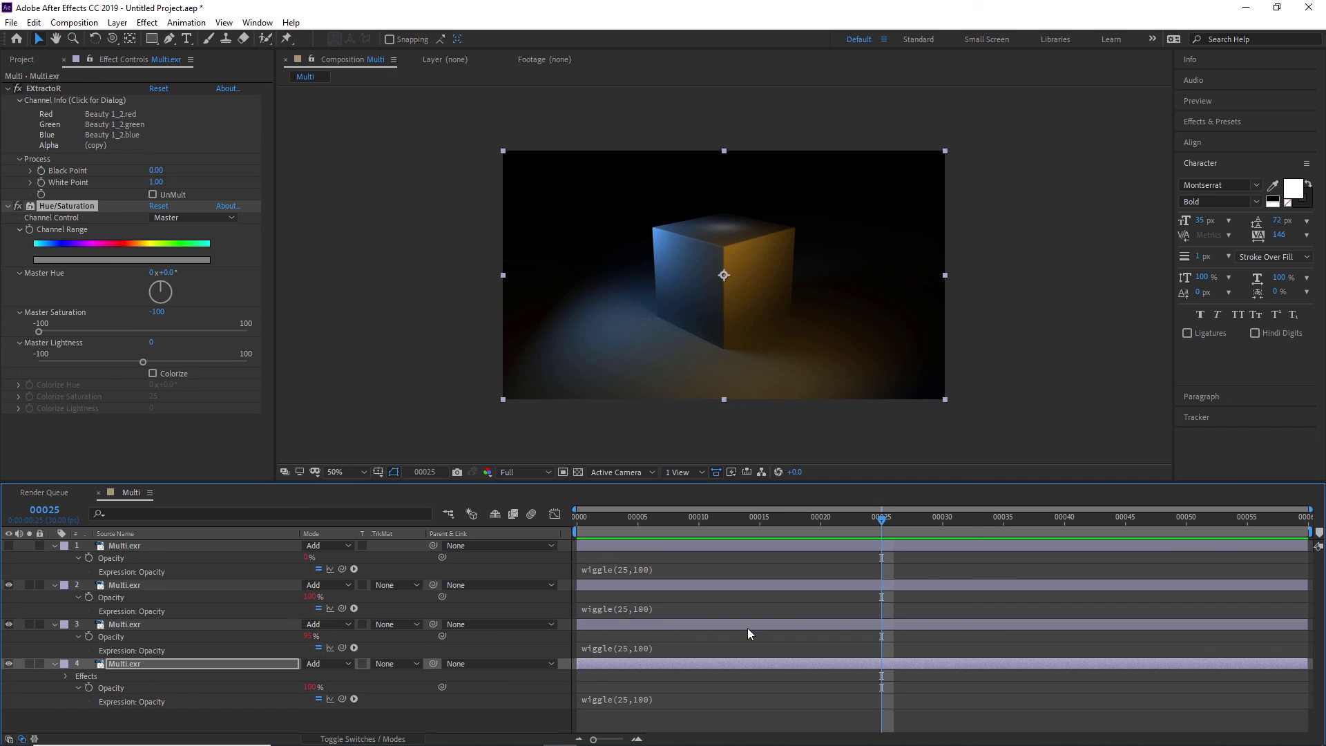
click(752, 711)
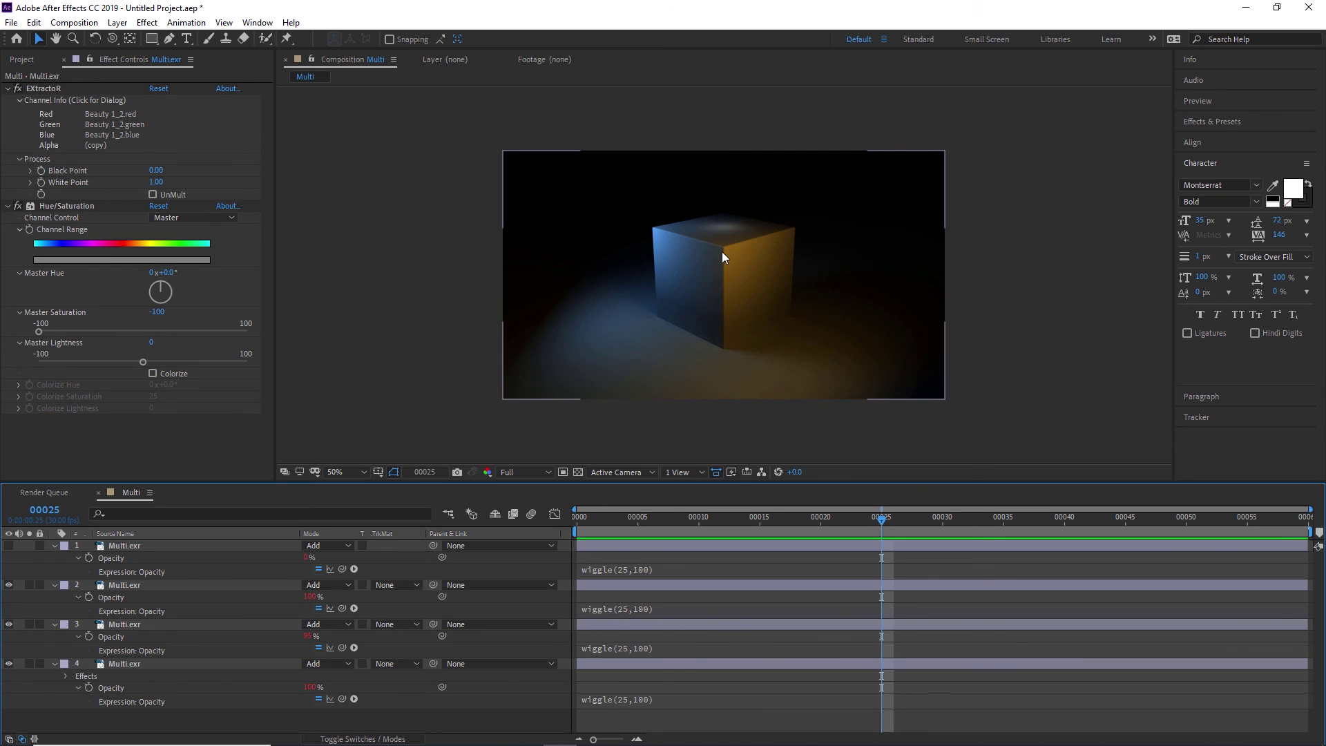